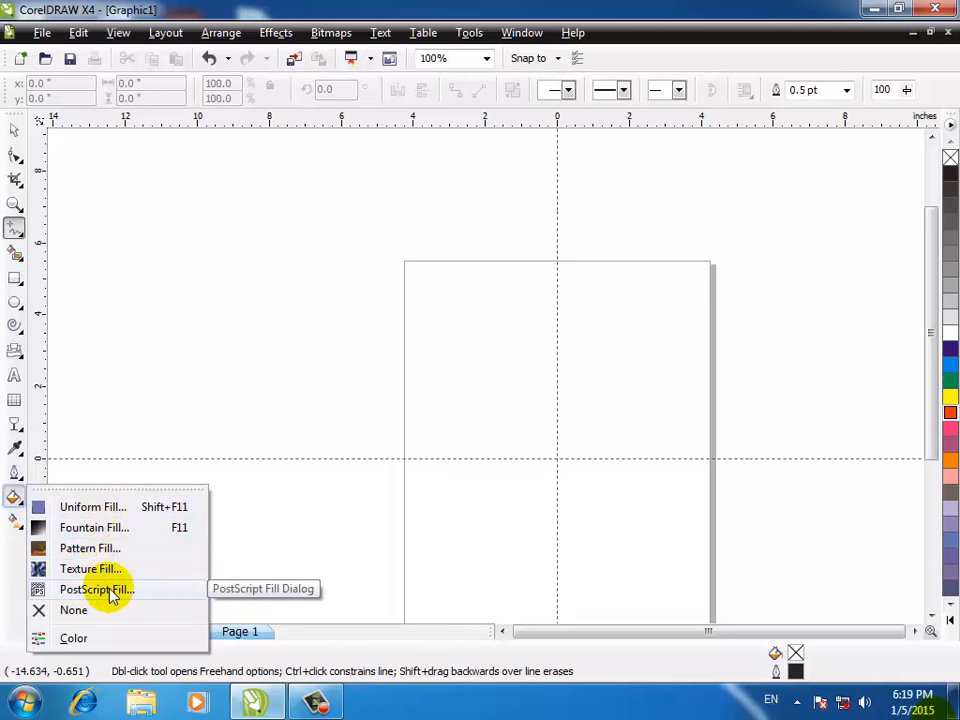
Step: Draw four rectangles in a row across the upper drawing area and a fifth, about 4.7 by 4.3 inches, below the first
click(14, 276)
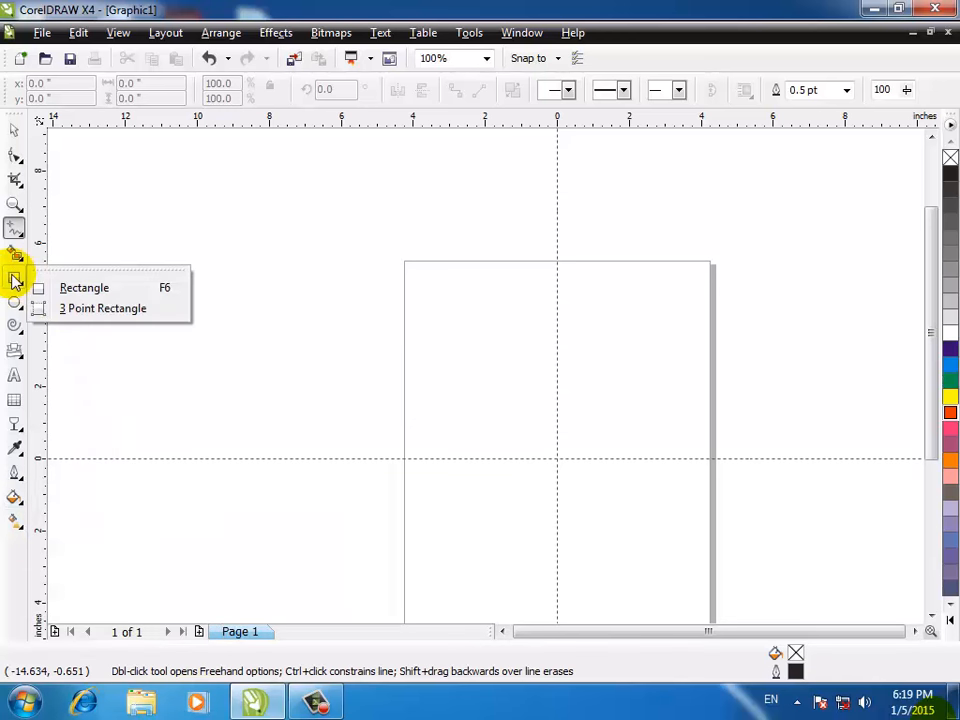
drag(69, 222, 202, 349)
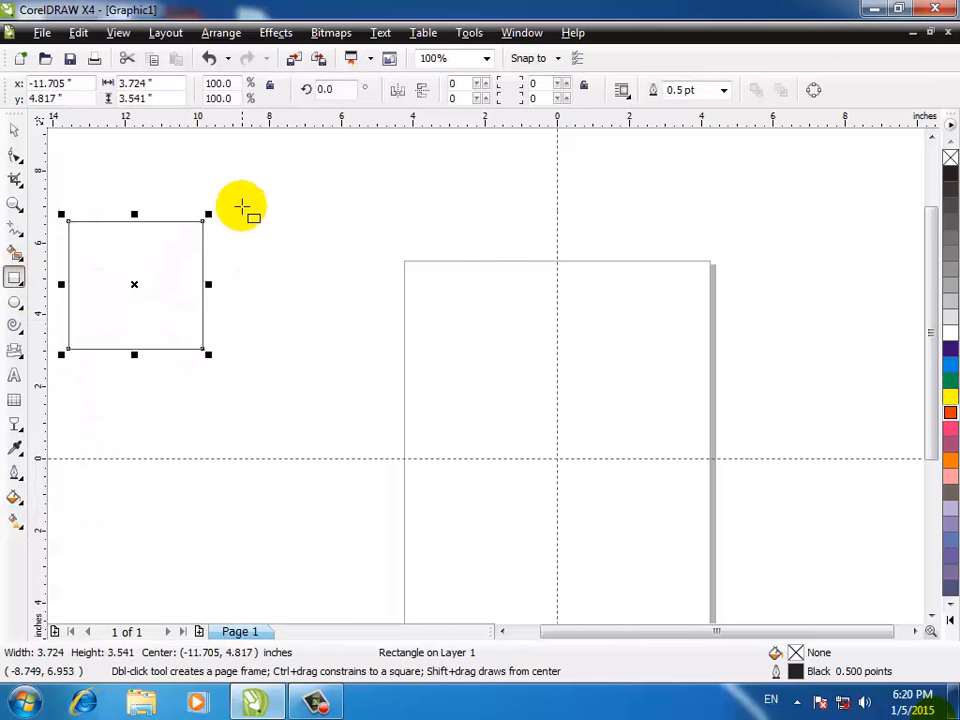
drag(242, 205, 379, 348)
drag(418, 195, 587, 335)
drag(639, 183, 789, 328)
drag(90, 401, 259, 556)
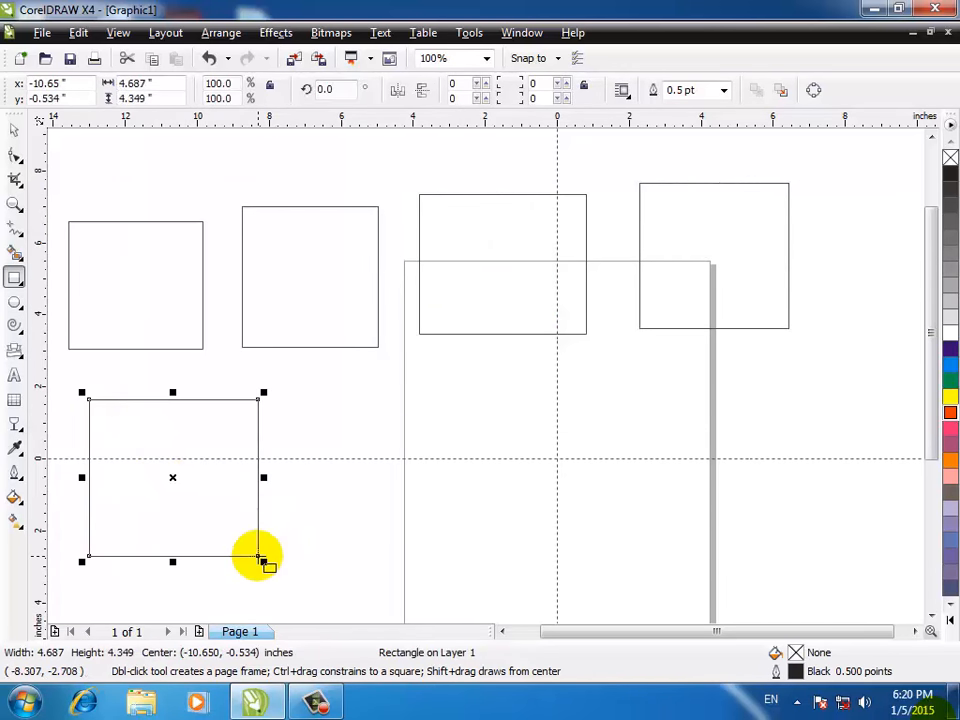
Step: Apply a uniform orange fill of C 2, M 66, Y 93, K 0 to the first rectangle
click(15, 133)
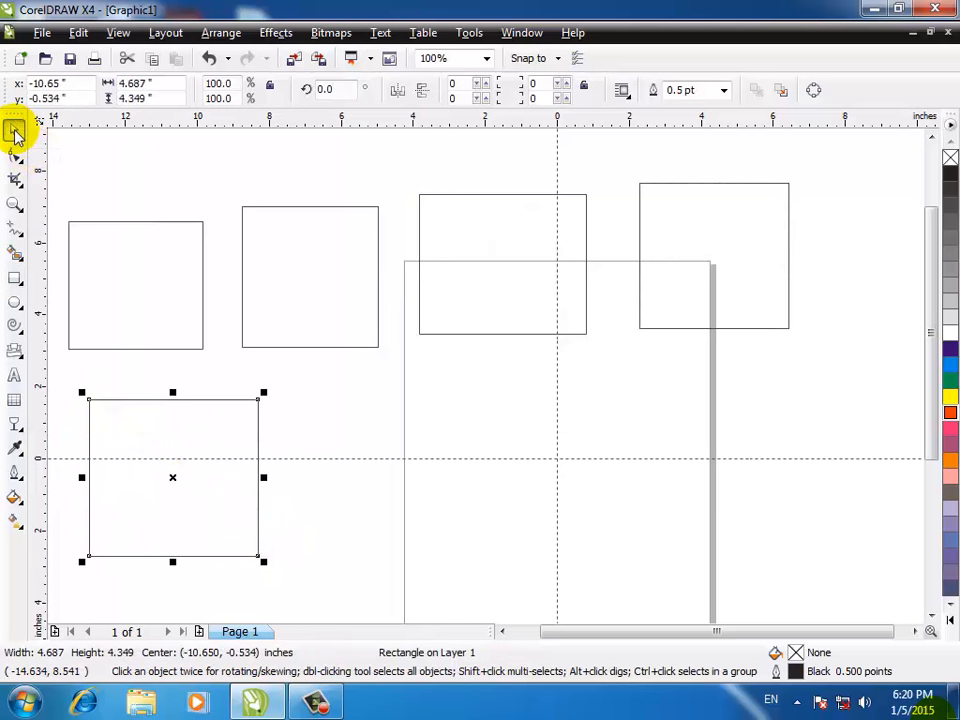
click(138, 231)
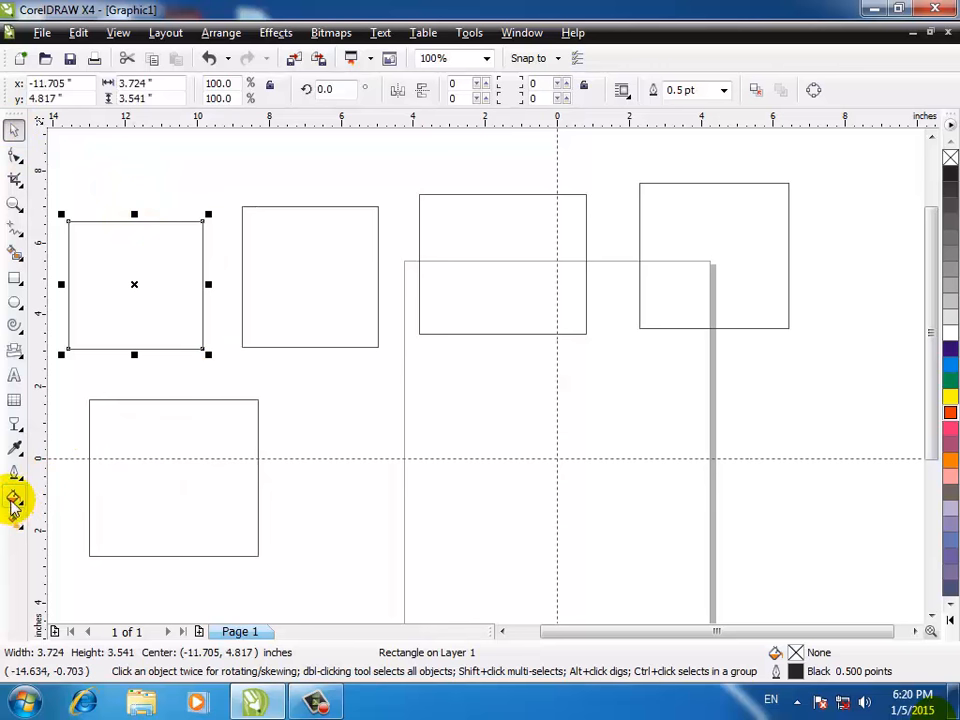
click(14, 498)
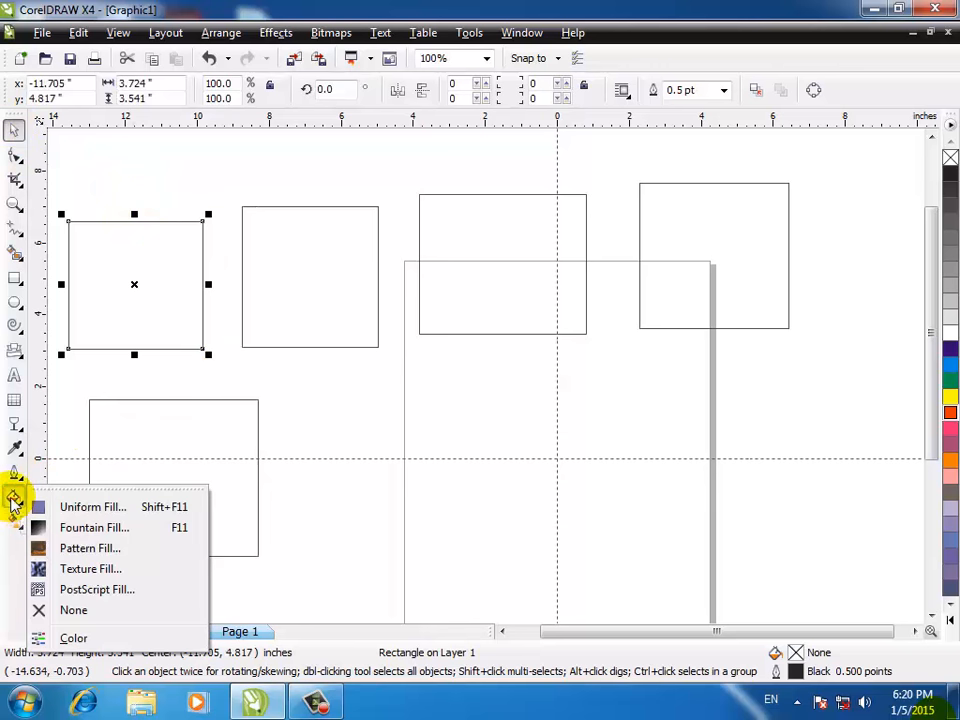
click(94, 509)
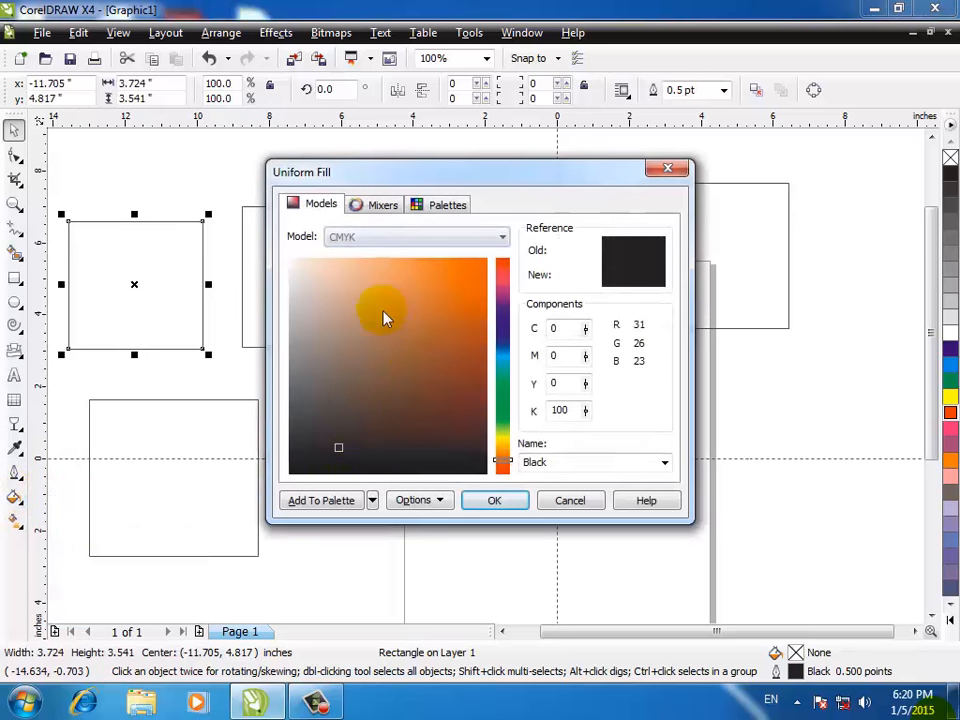
mouse_move(388, 298)
mouse_down()
mouse_move(422, 332)
mouse_move(452, 332)
mouse_move(453, 286)
mouse_up()
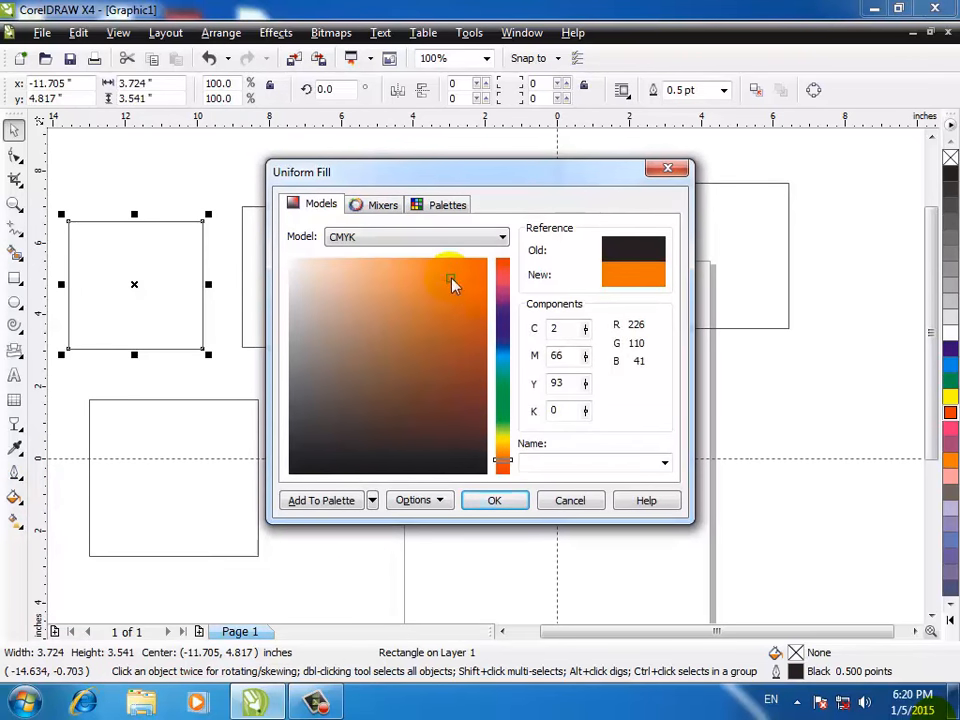
click(494, 502)
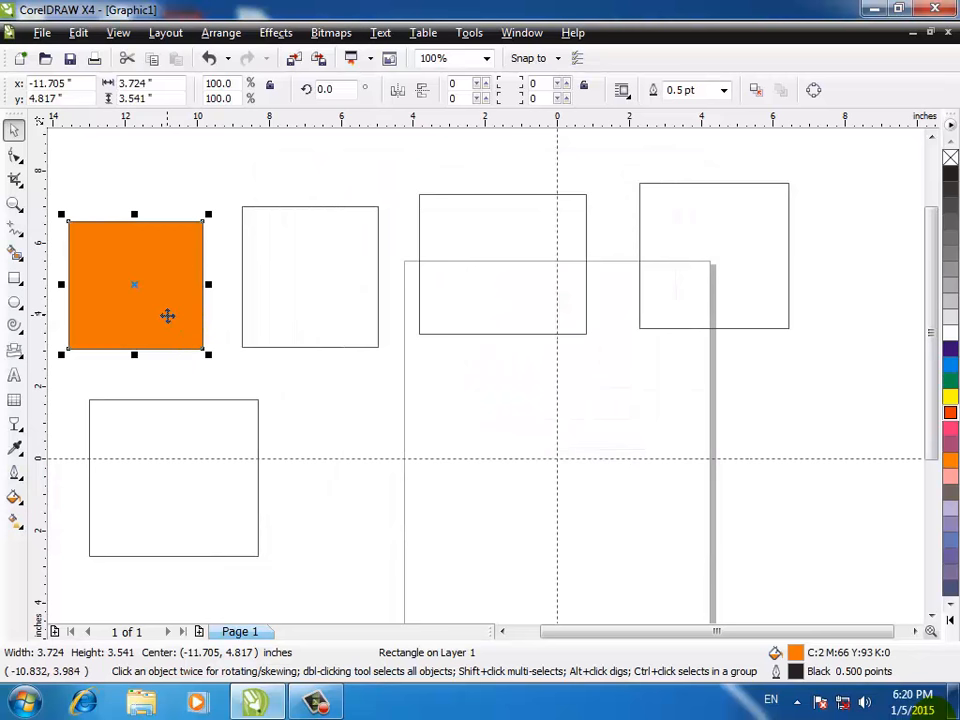
Step: Start a fountain fill for the second rectangle, try the Radial and Conical types, and choose Square
click(316, 228)
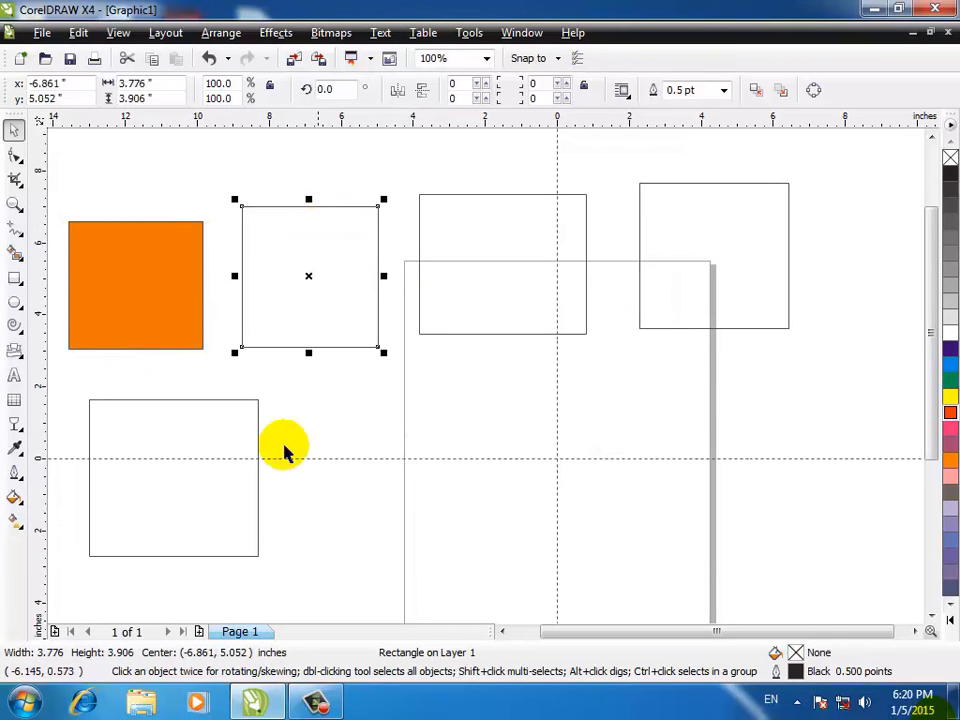
click(14, 498)
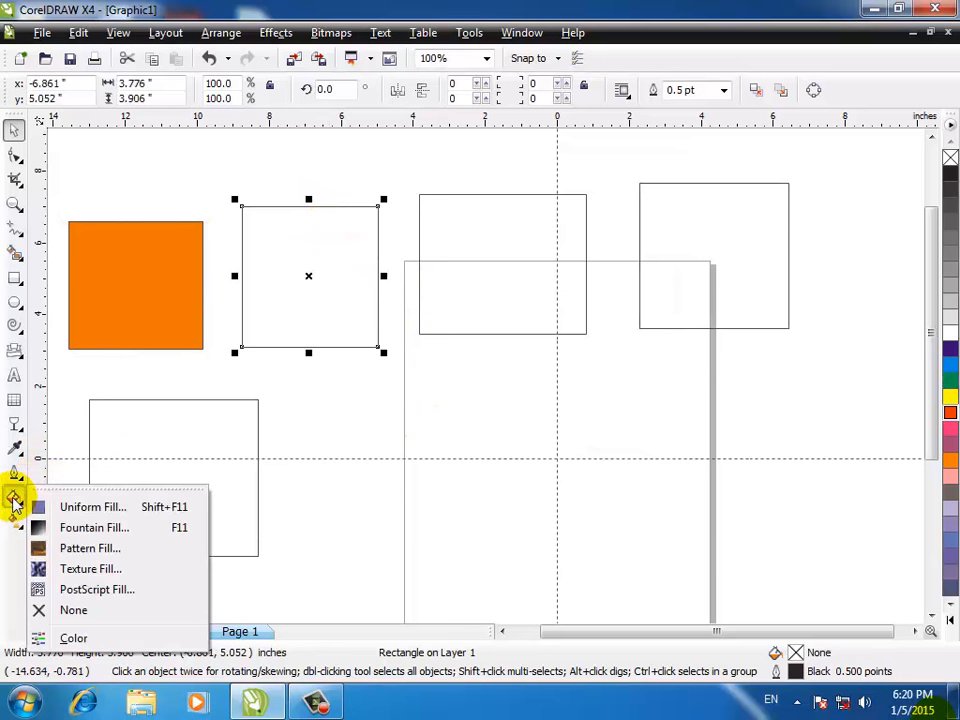
click(90, 530)
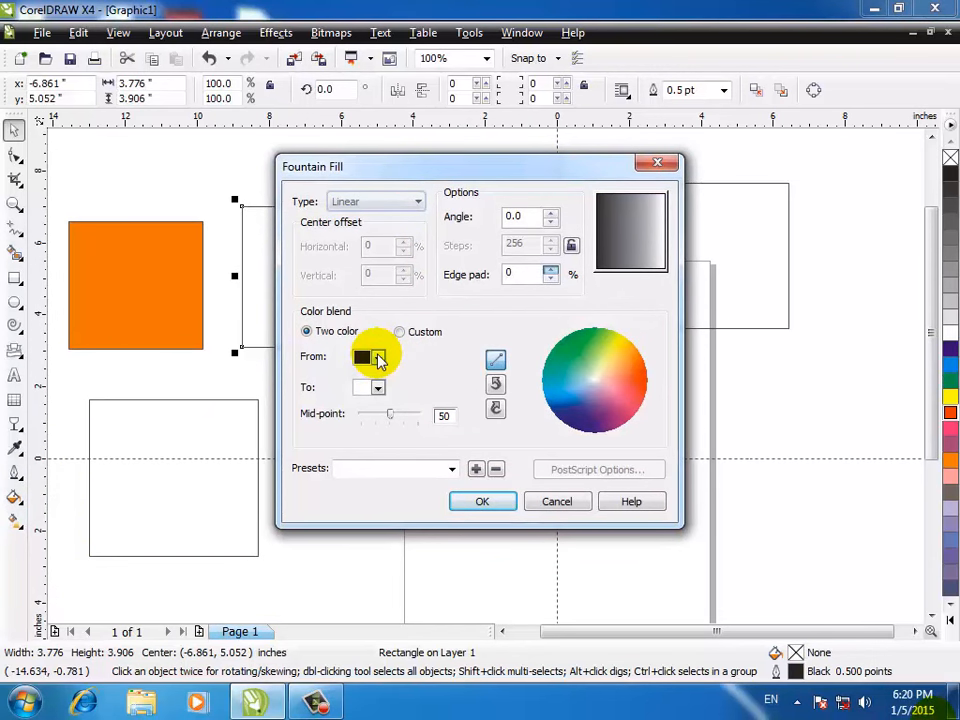
click(420, 199)
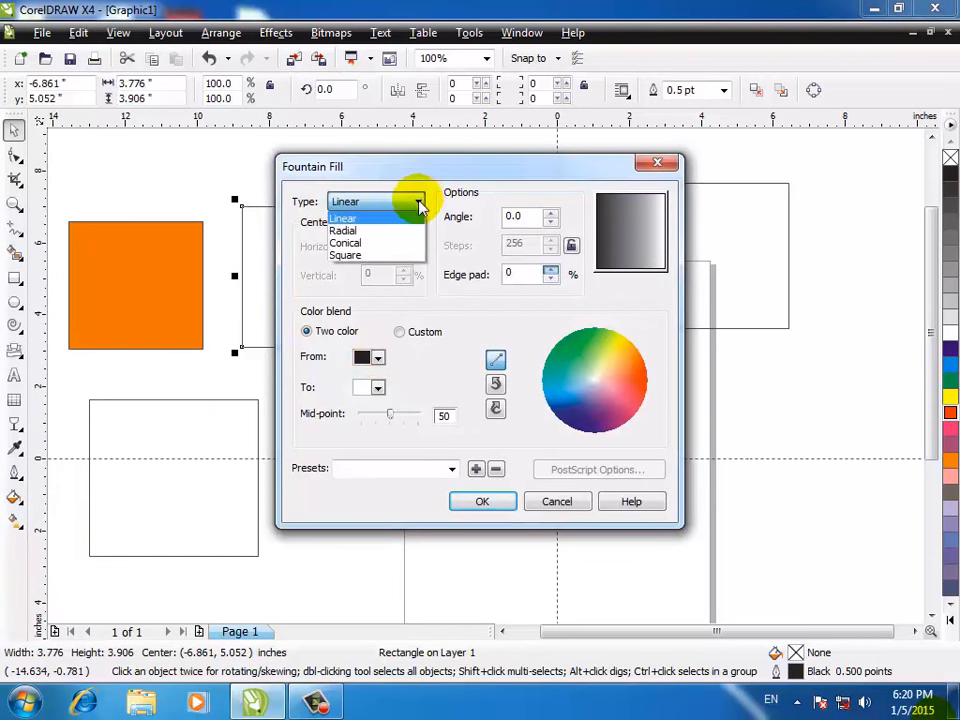
click(369, 229)
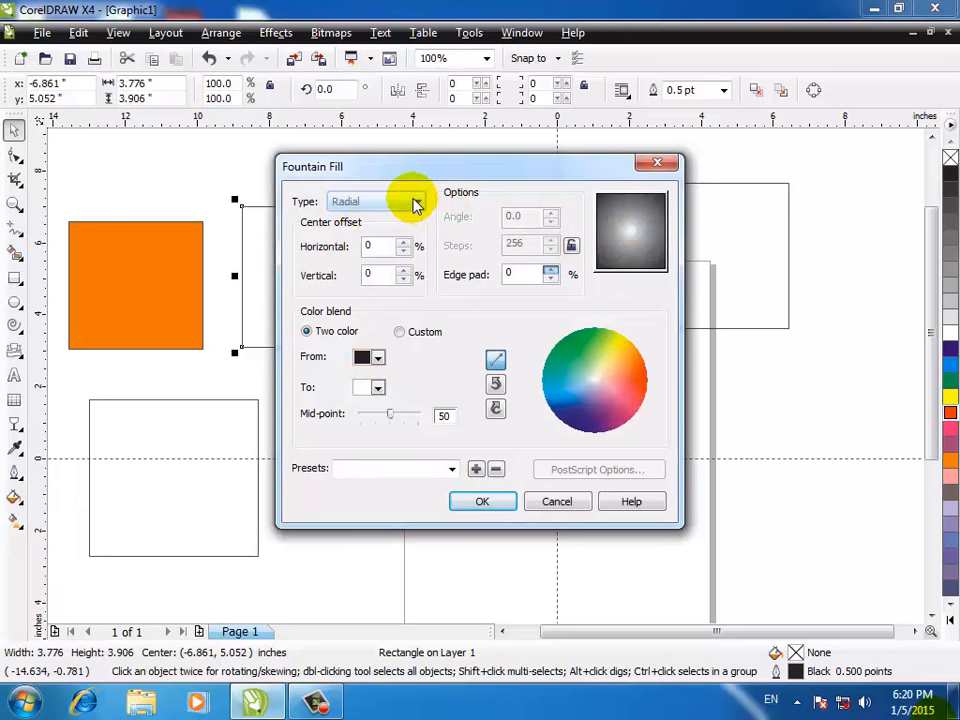
click(416, 202)
click(362, 245)
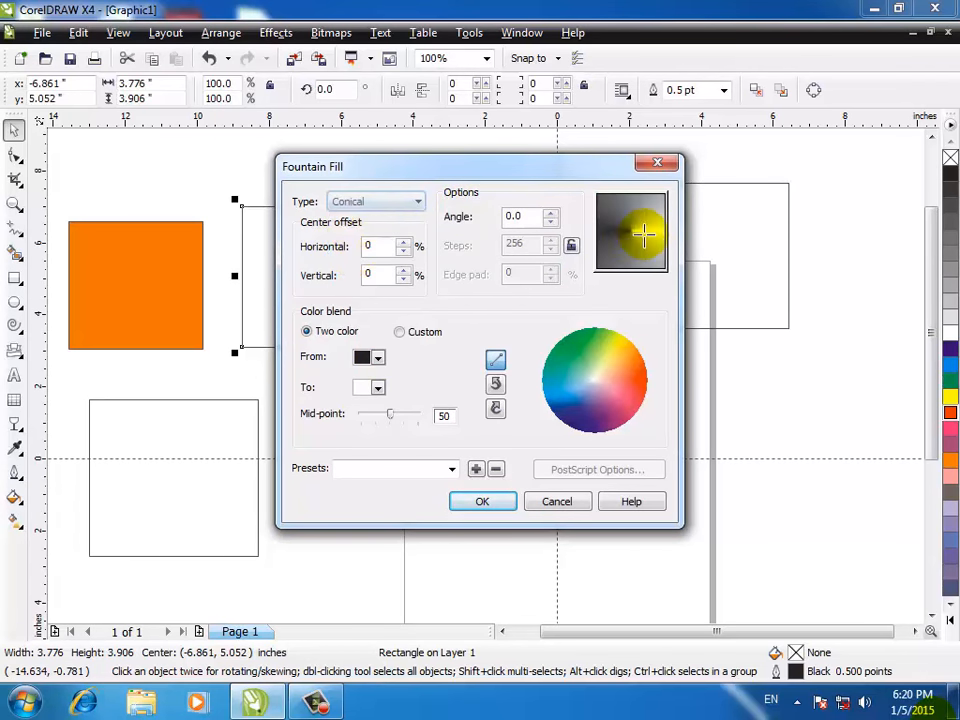
click(407, 199)
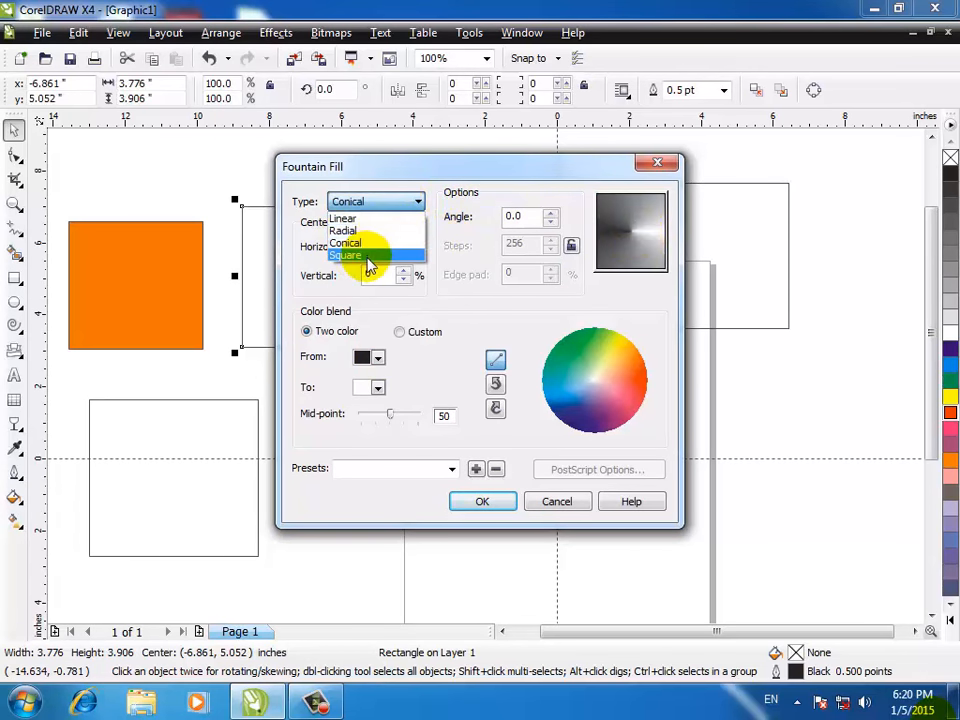
click(368, 256)
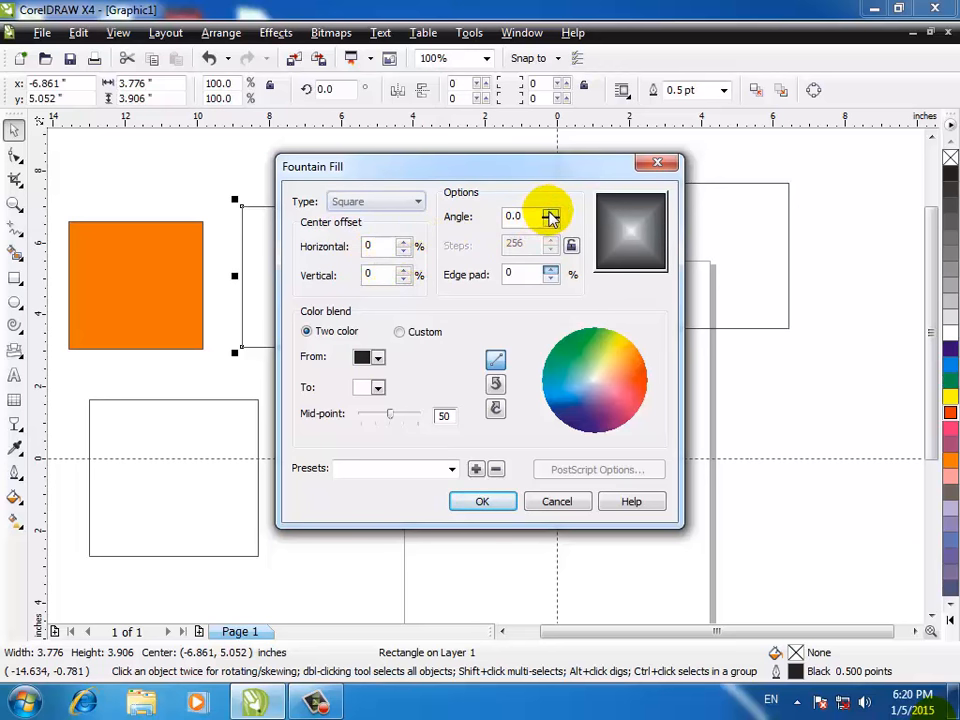
Step: Set the fountain fill's angle to 20 degrees and its two-color blend from green to orange-red
click(549, 212)
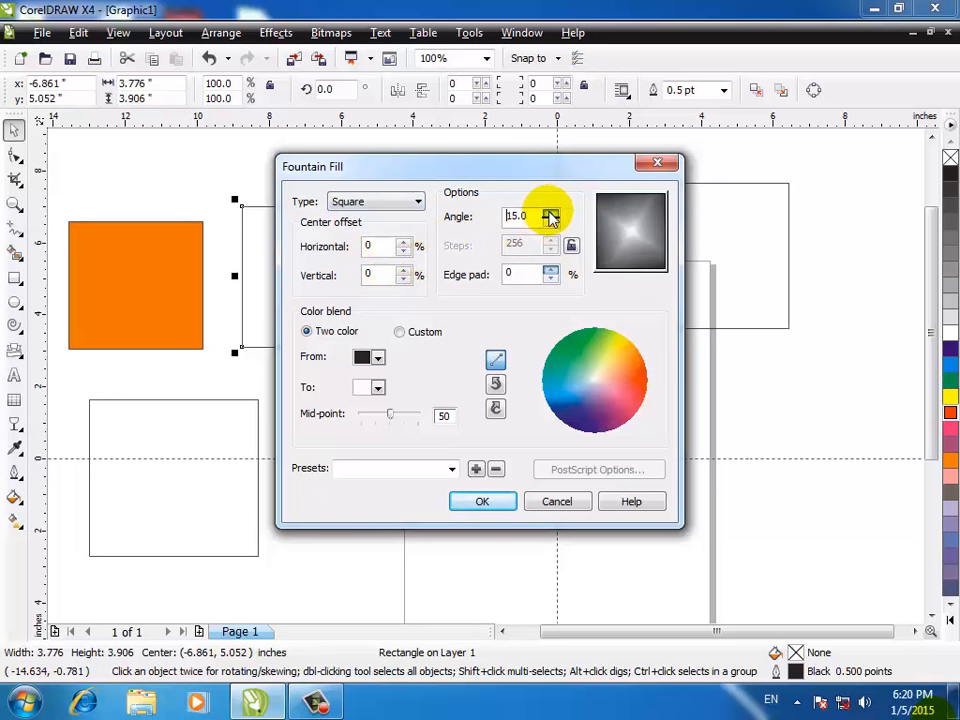
click(378, 358)
click(373, 404)
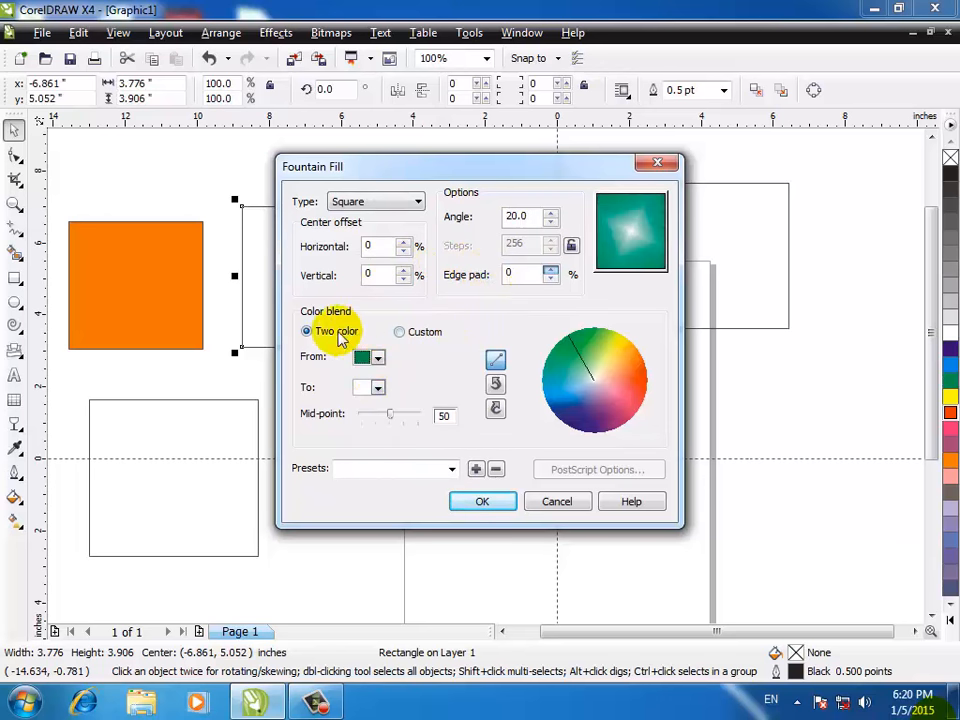
click(379, 389)
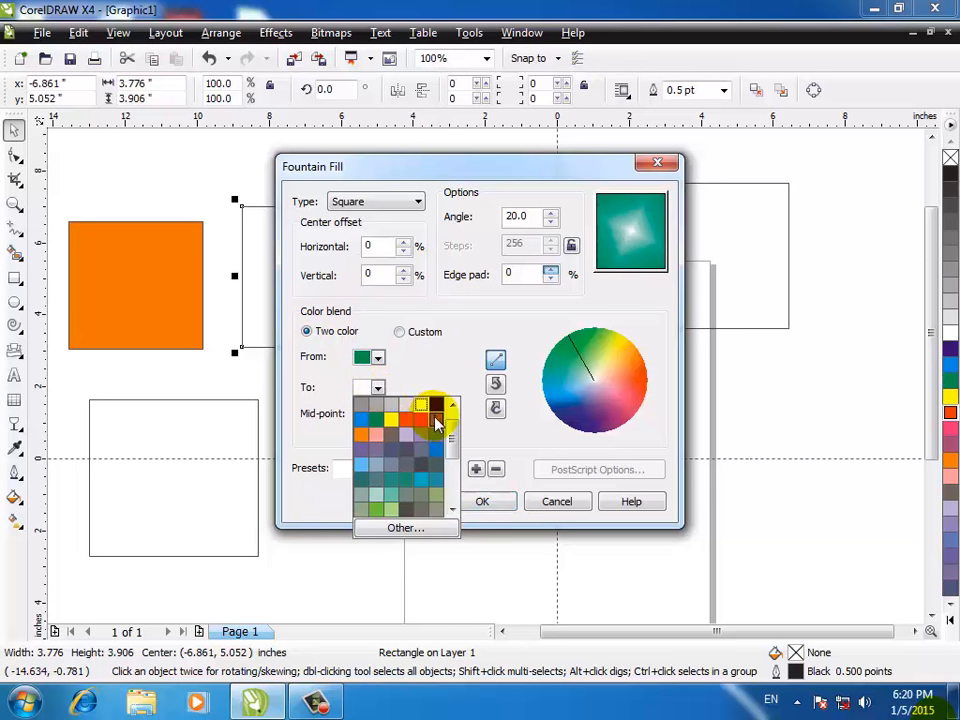
click(407, 425)
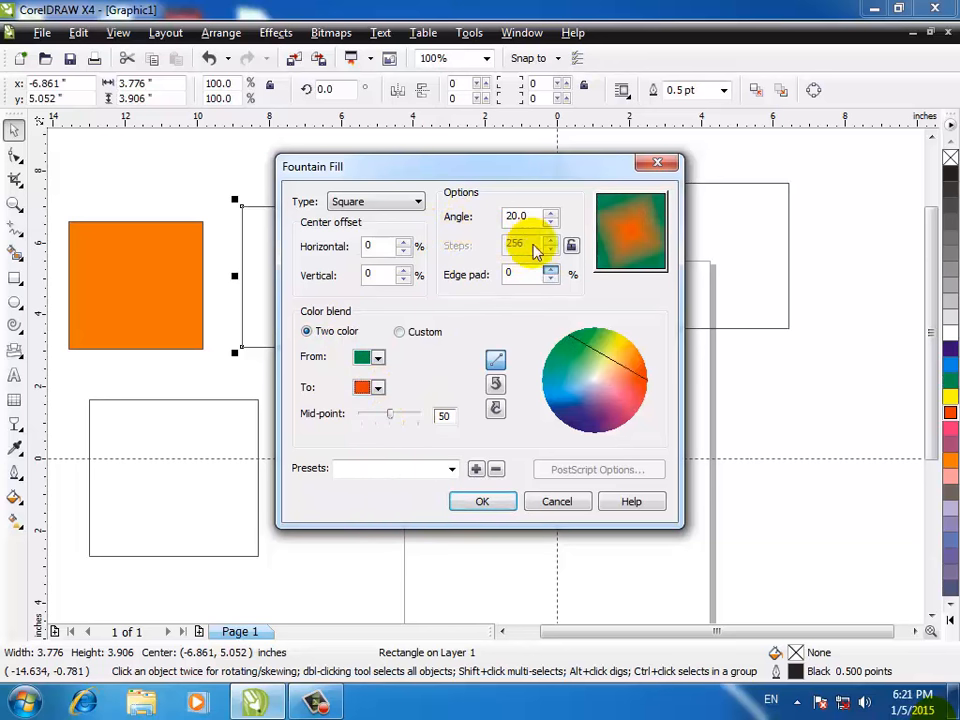
Step: Try both rotating color blend paths around the color wheel, restore the direct blend, and apply the fountain fill
click(494, 385)
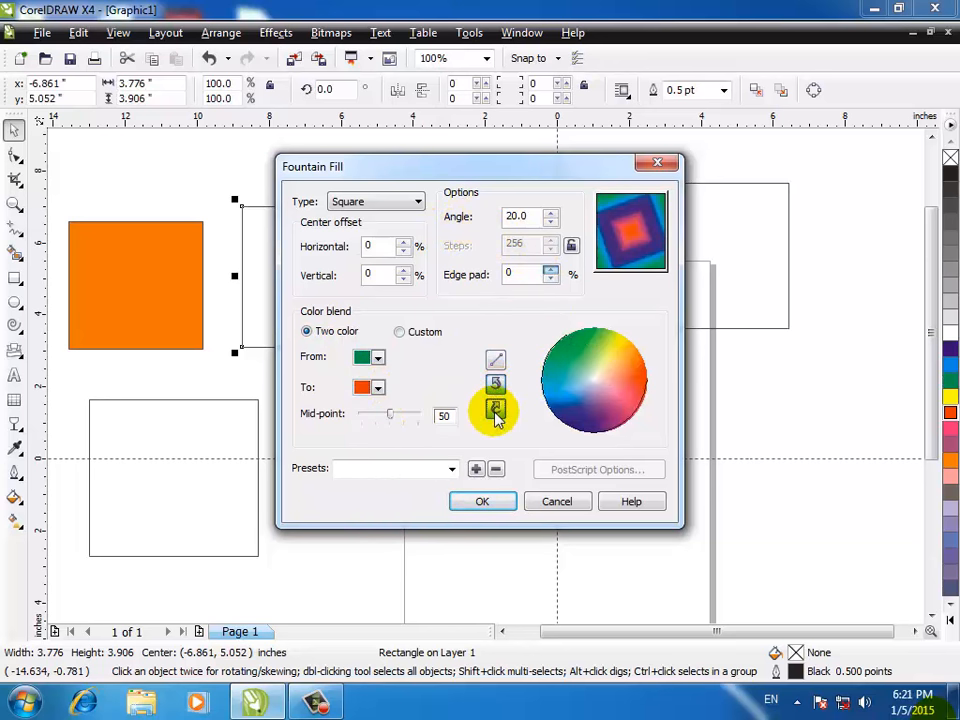
click(496, 411)
click(495, 386)
click(495, 362)
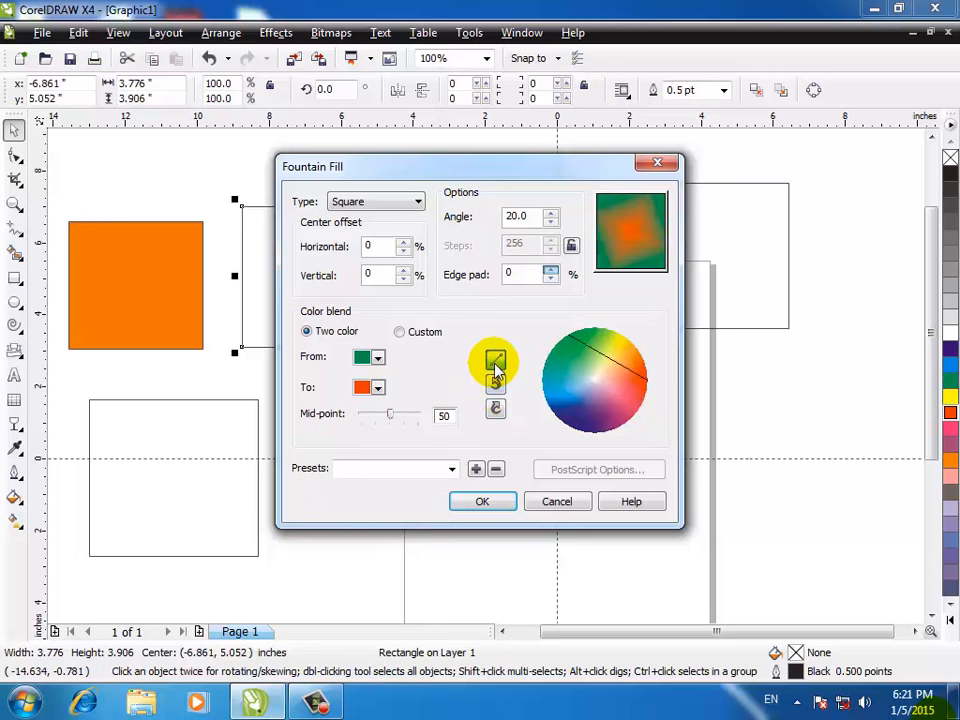
click(482, 503)
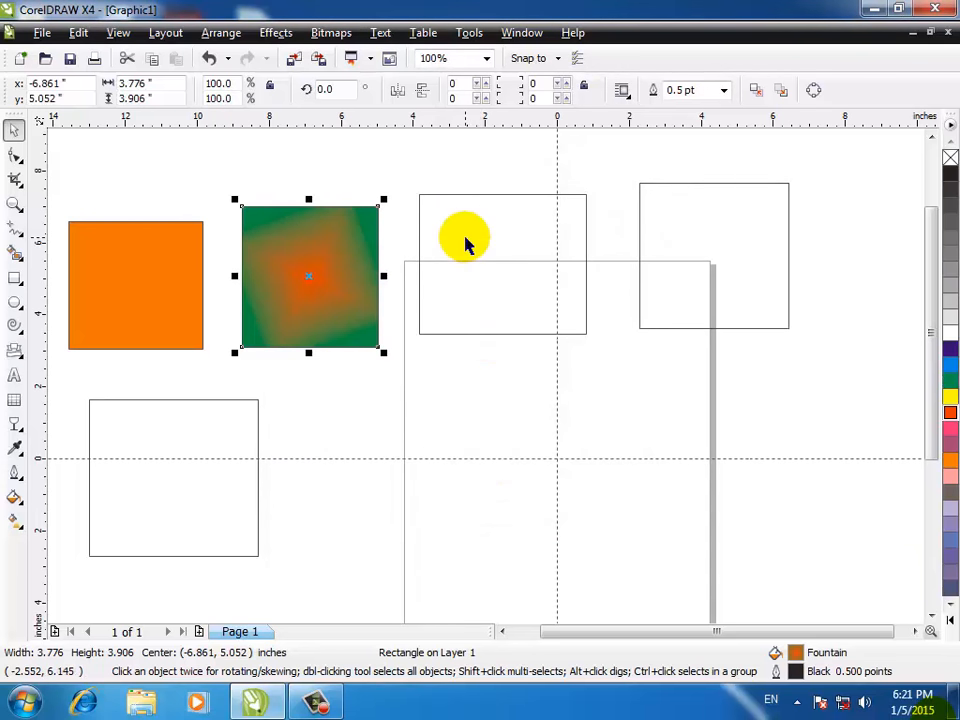
Step: Start a pattern fill for the third rectangle, preview the Full color option, and set it back to 2-color
click(465, 243)
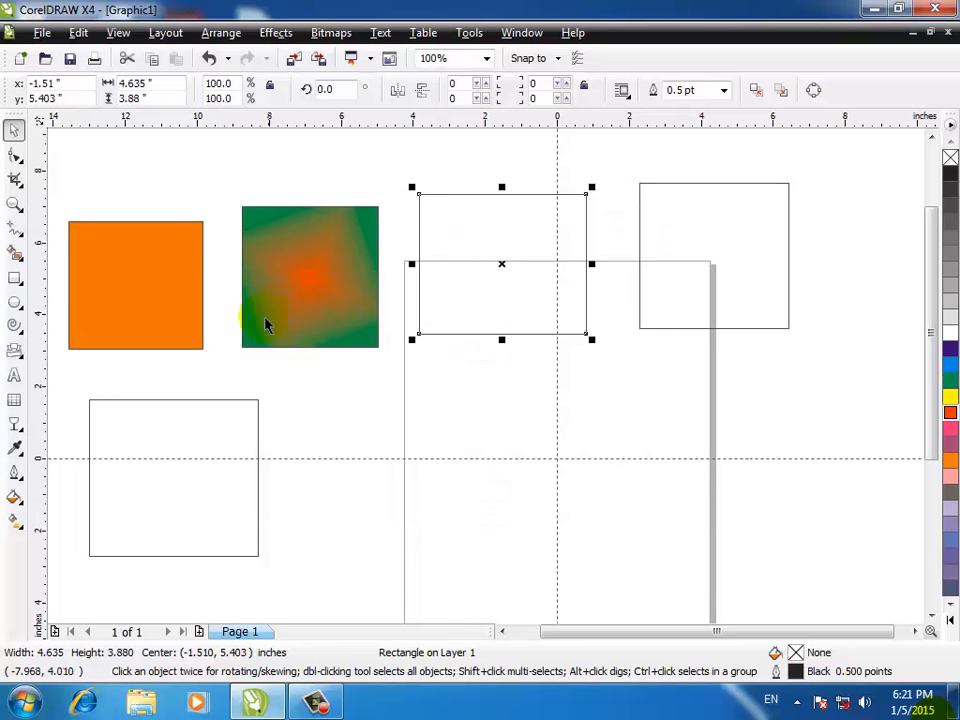
click(15, 497)
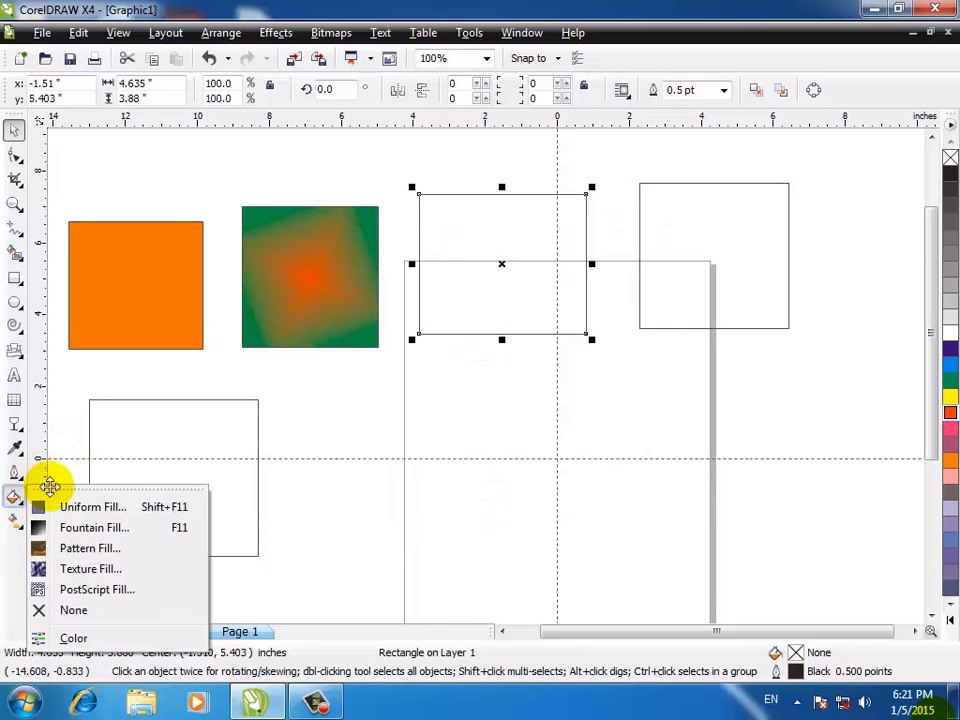
click(120, 549)
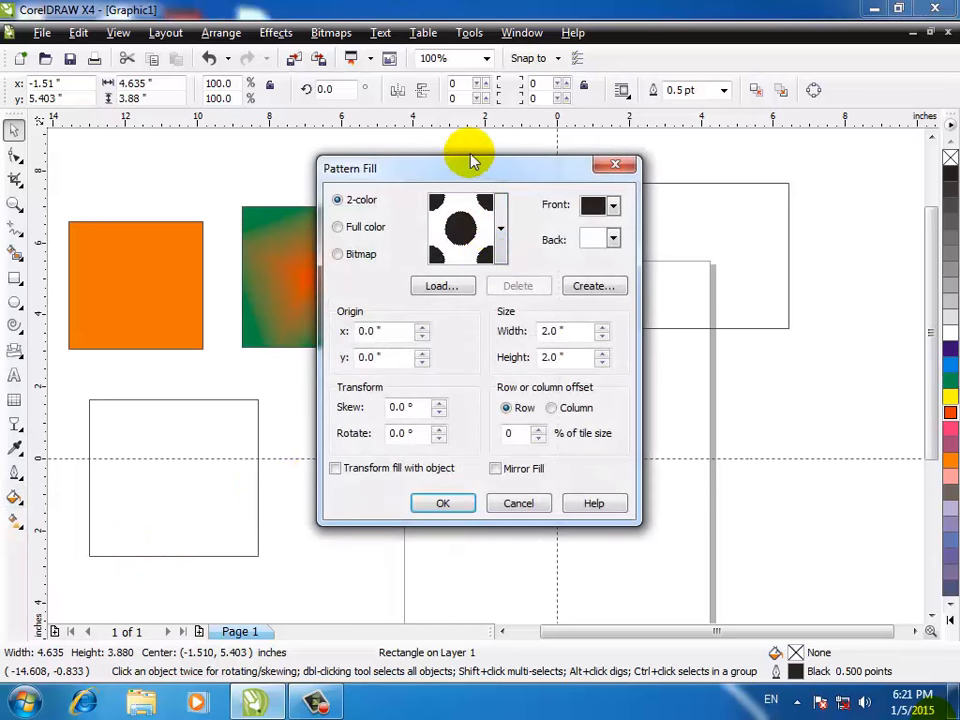
drag(471, 167, 376, 183)
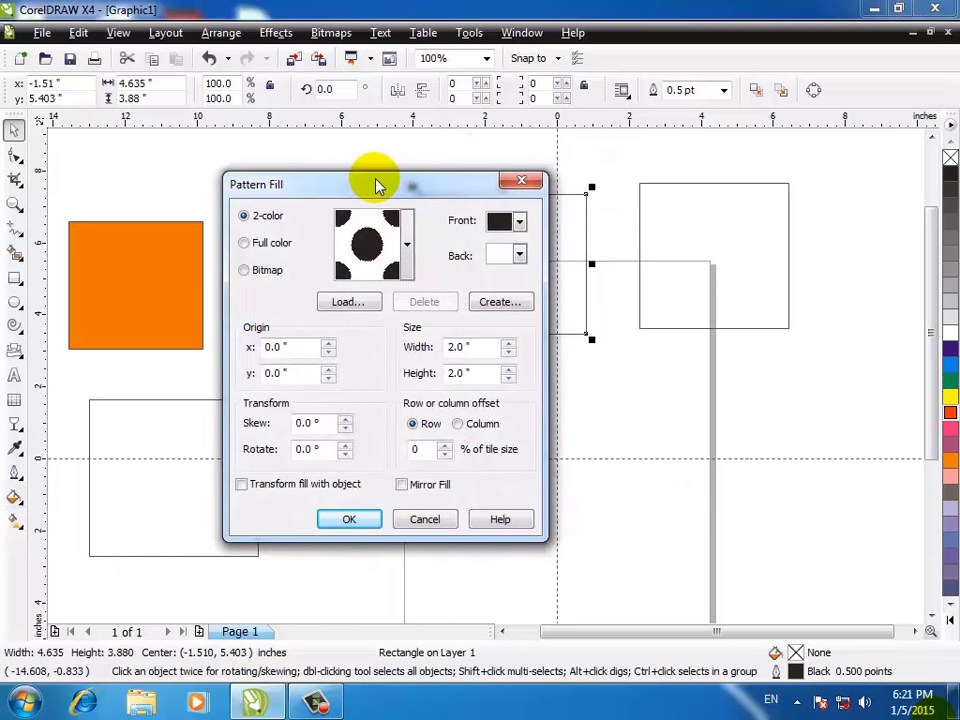
click(244, 245)
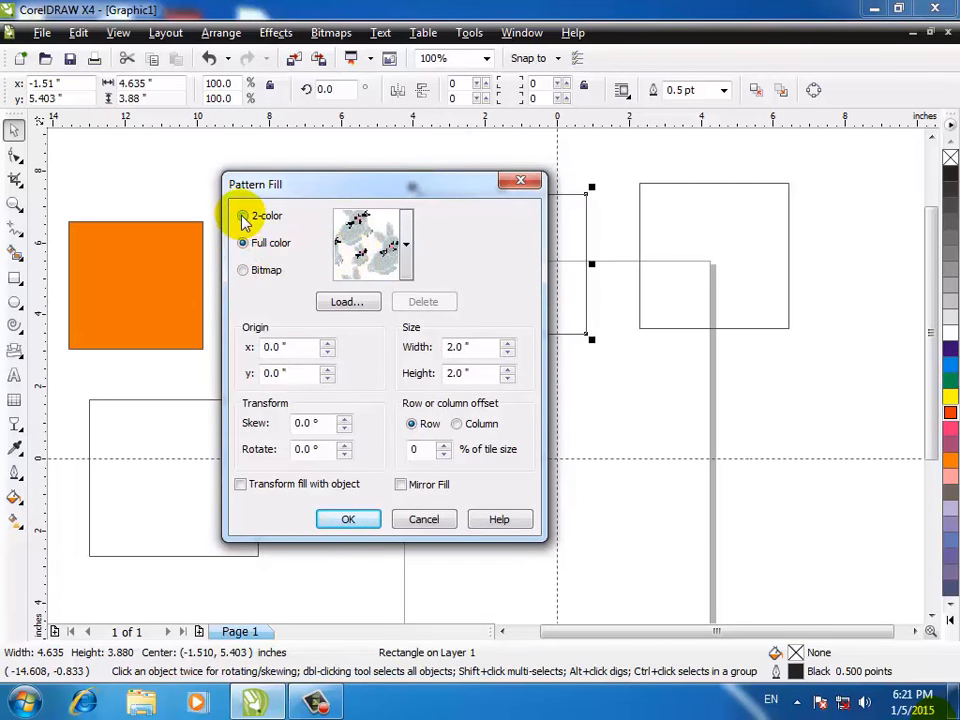
click(244, 216)
drag(343, 188, 209, 188)
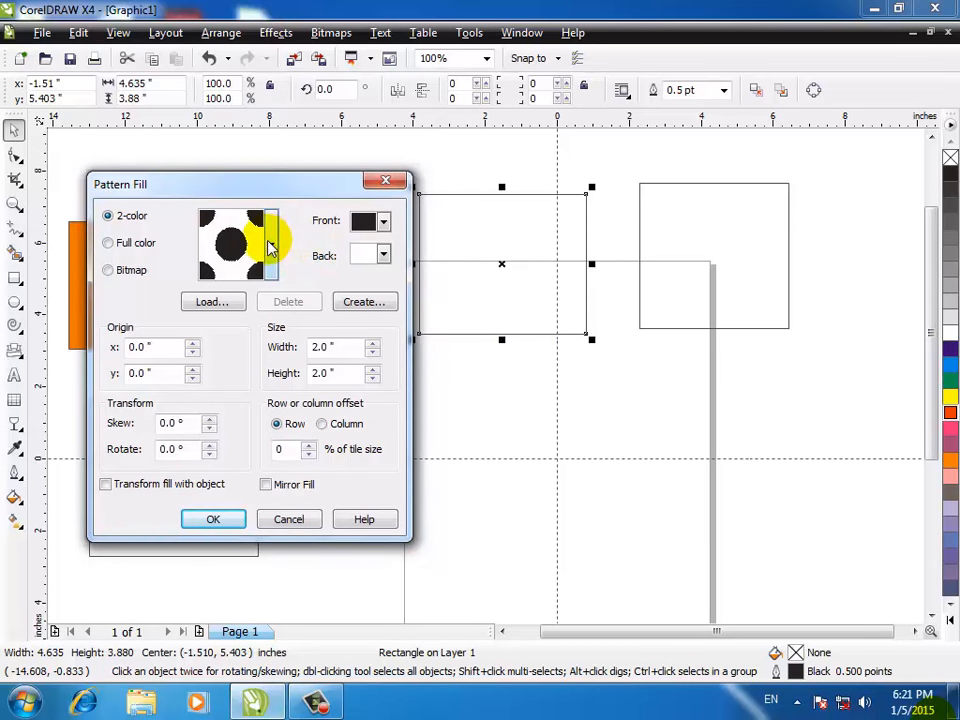
Step: Browse the 2-color pattern thumbnails and choose the brick pattern
click(271, 247)
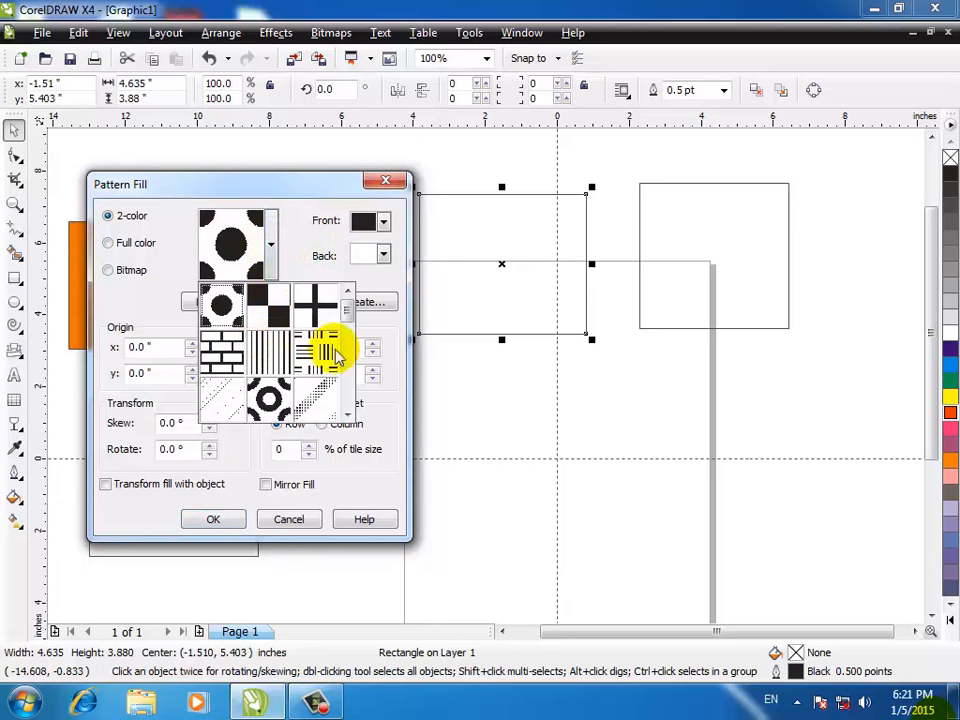
click(347, 414)
click(347, 414)
click(347, 414)
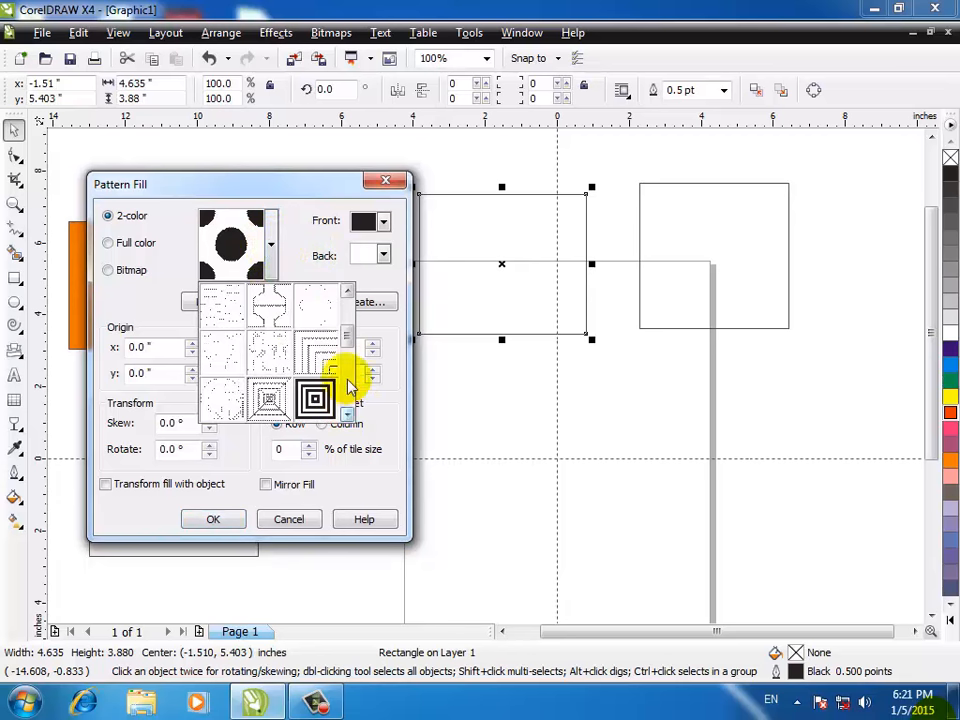
click(347, 291)
click(347, 291)
click(347, 291)
click(224, 362)
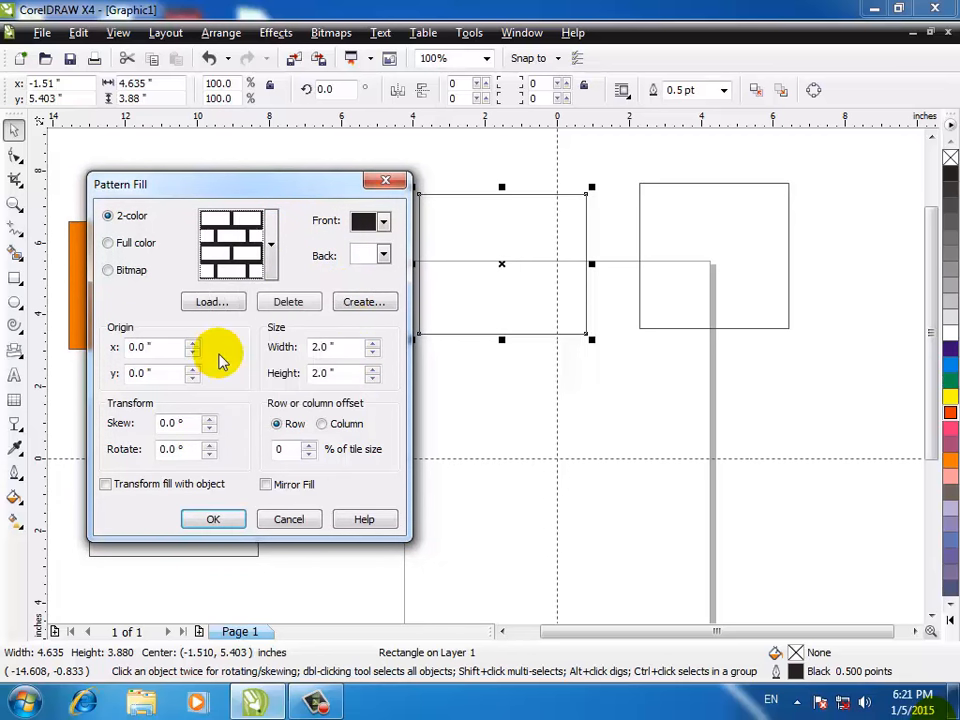
Step: Color the brick pattern with a light purple front and a slate blue back, and apply it to the third rectangle
click(385, 222)
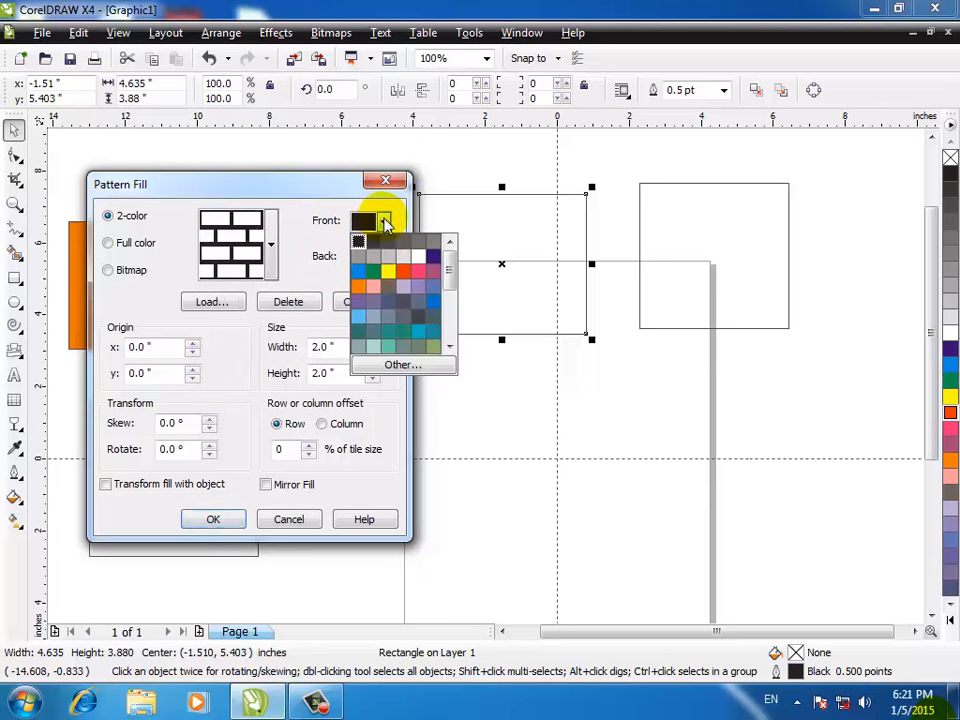
click(405, 293)
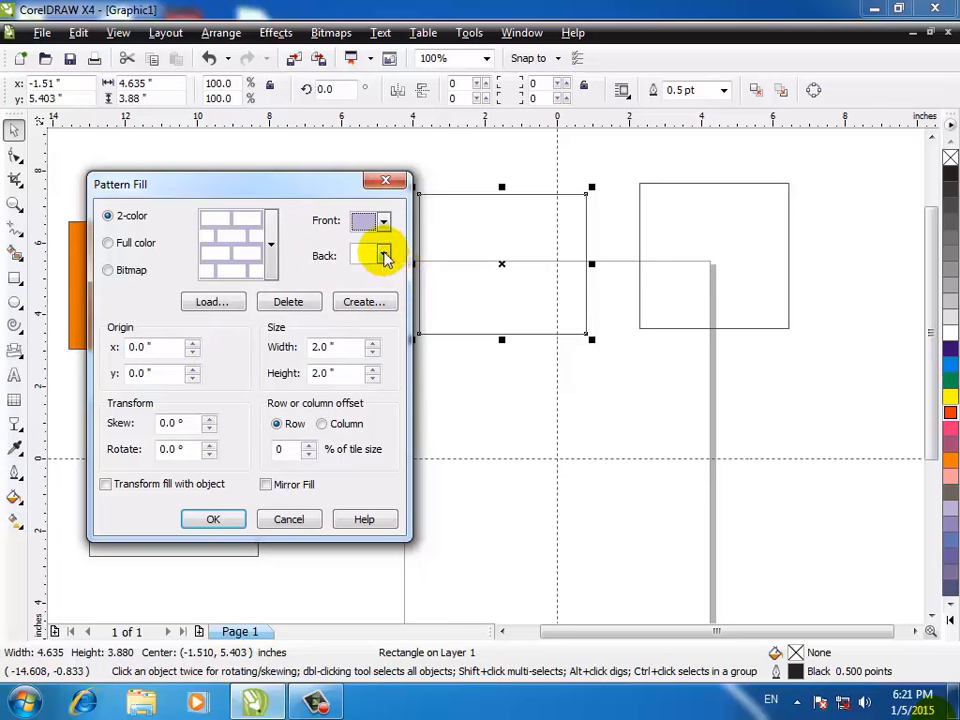
click(385, 256)
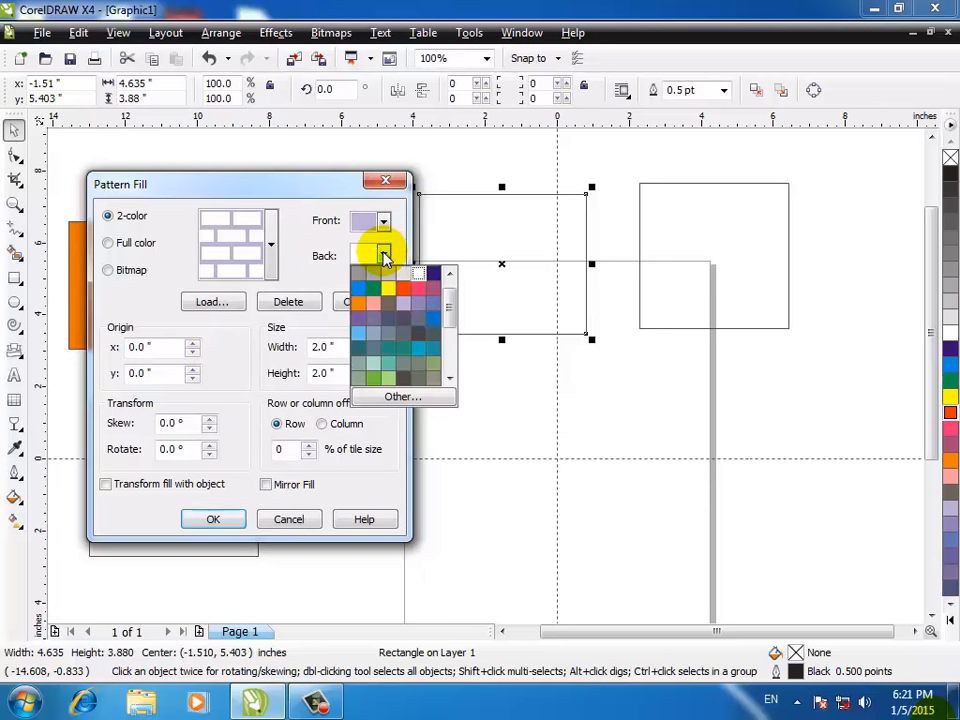
click(430, 312)
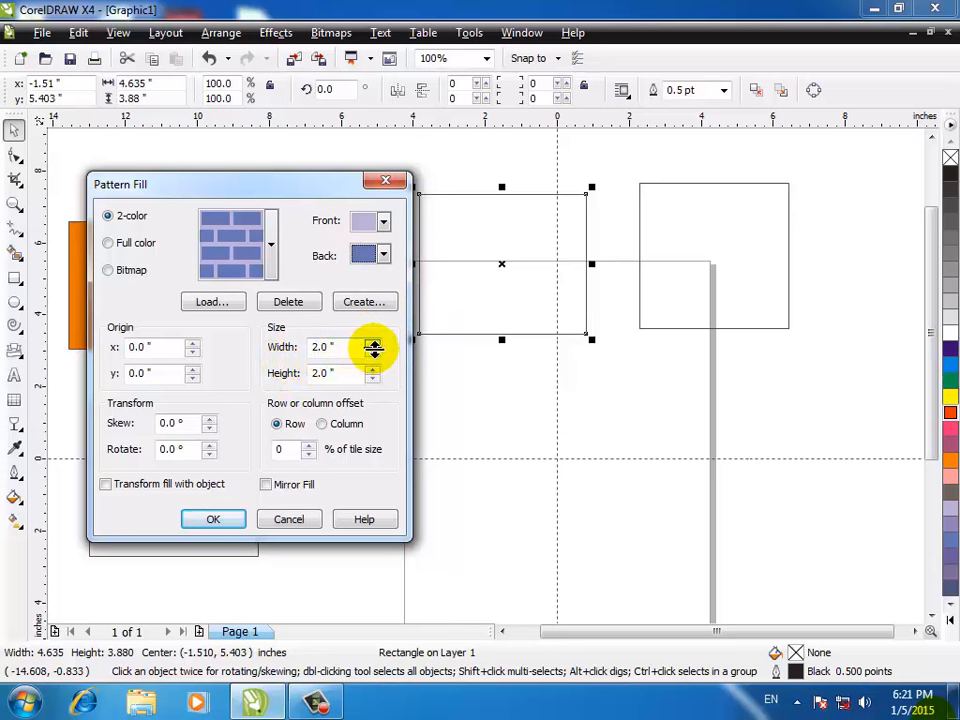
click(213, 519)
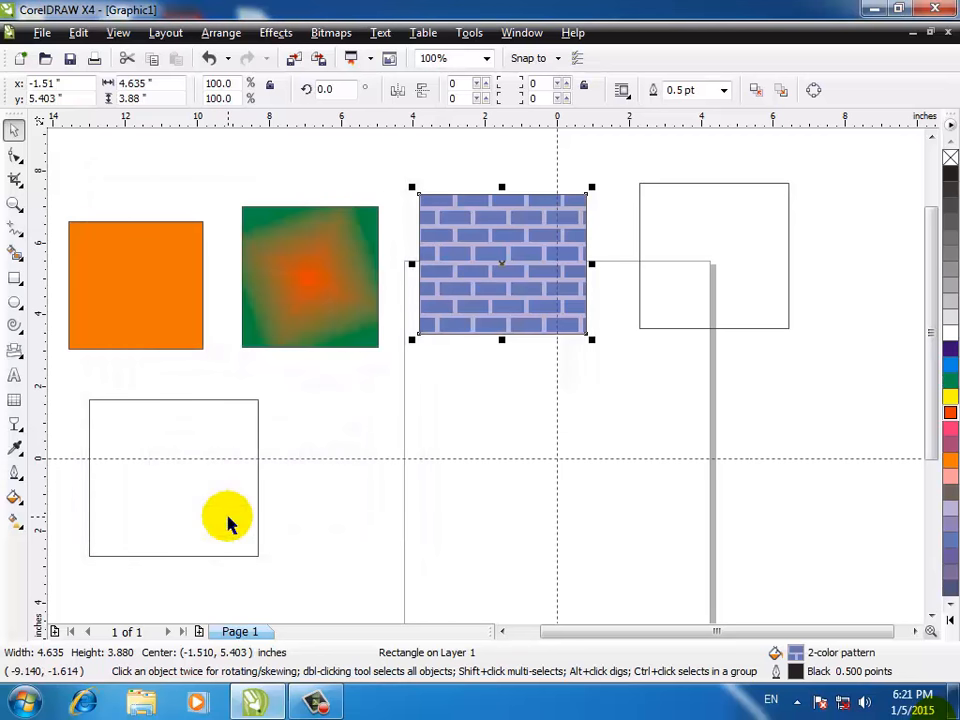
Step: Start a texture fill for the fourth rectangle and, after previewing Blocks, Alabaster and Air brush, choose Clouds.Morning from the Samples library
click(700, 222)
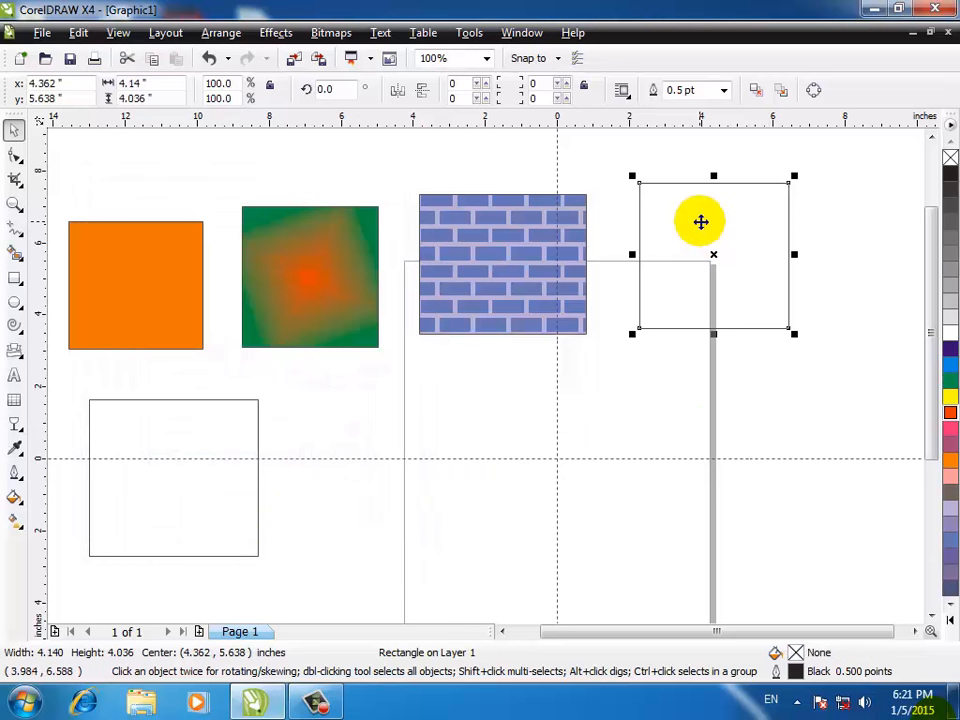
click(15, 502)
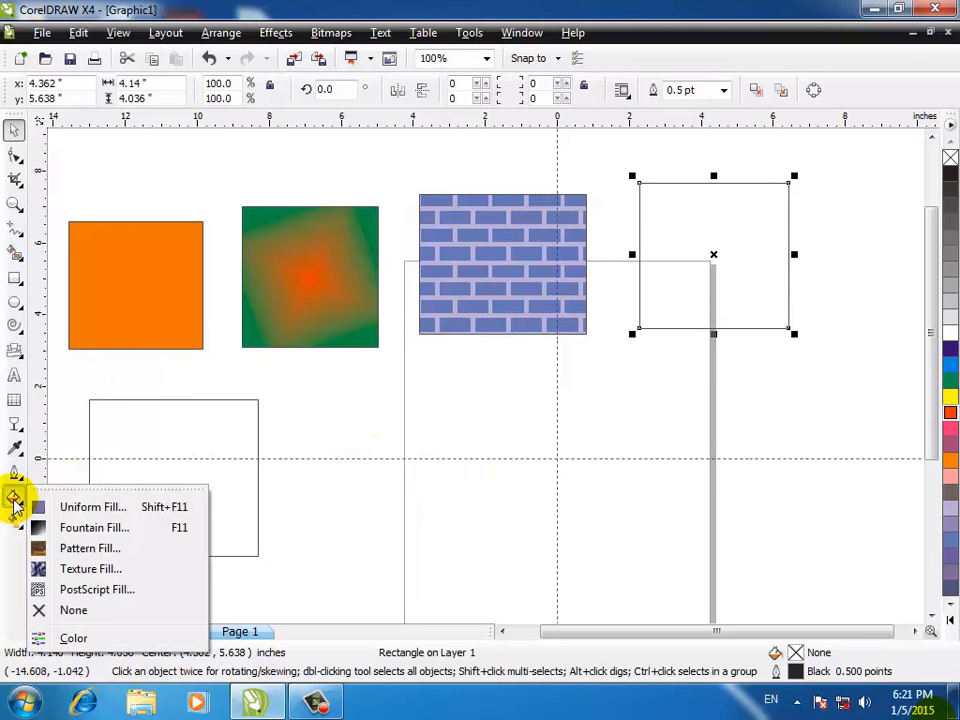
click(118, 573)
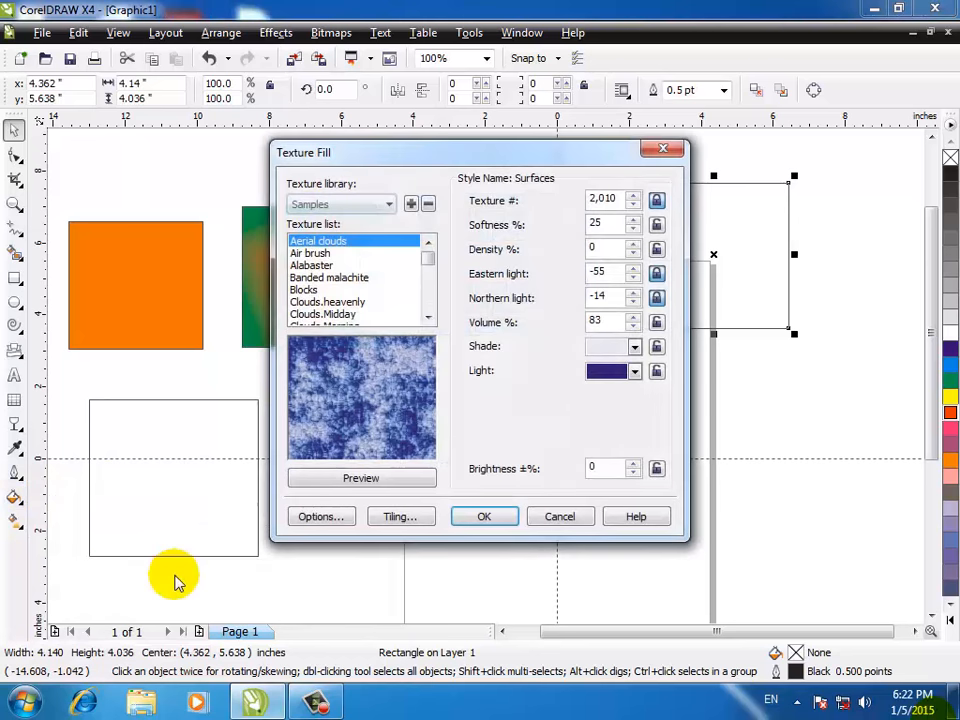
click(310, 265)
click(305, 289)
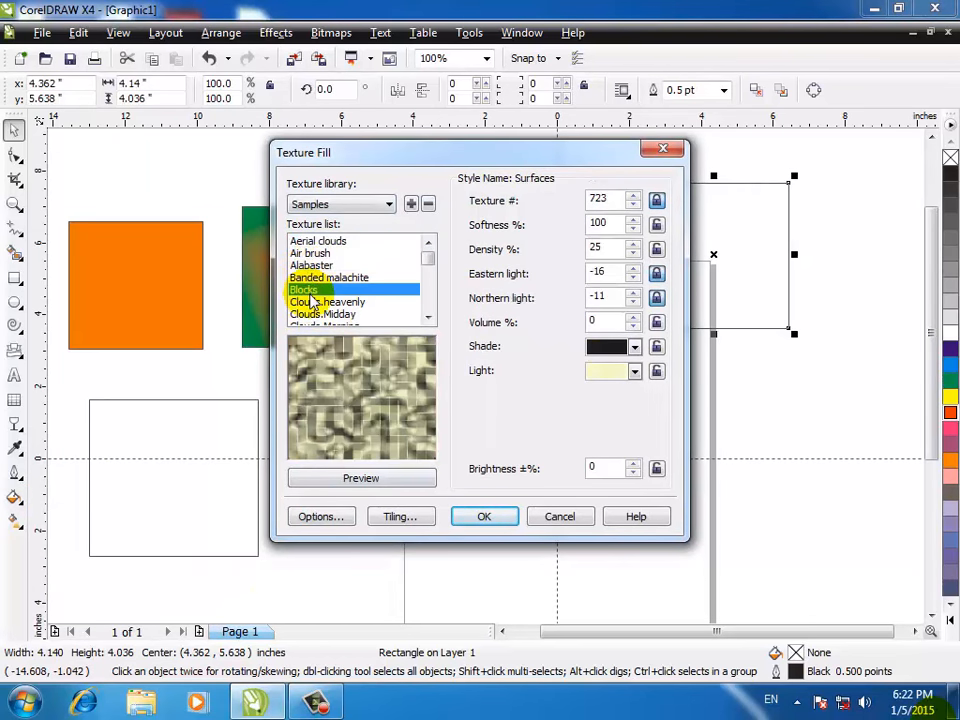
click(315, 266)
click(308, 253)
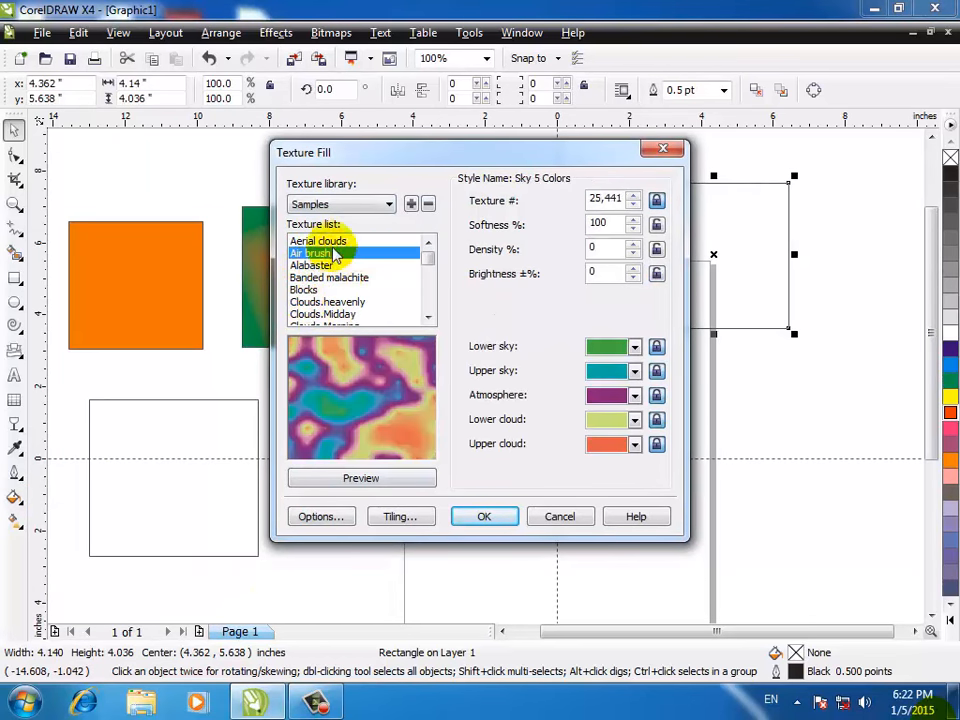
click(428, 318)
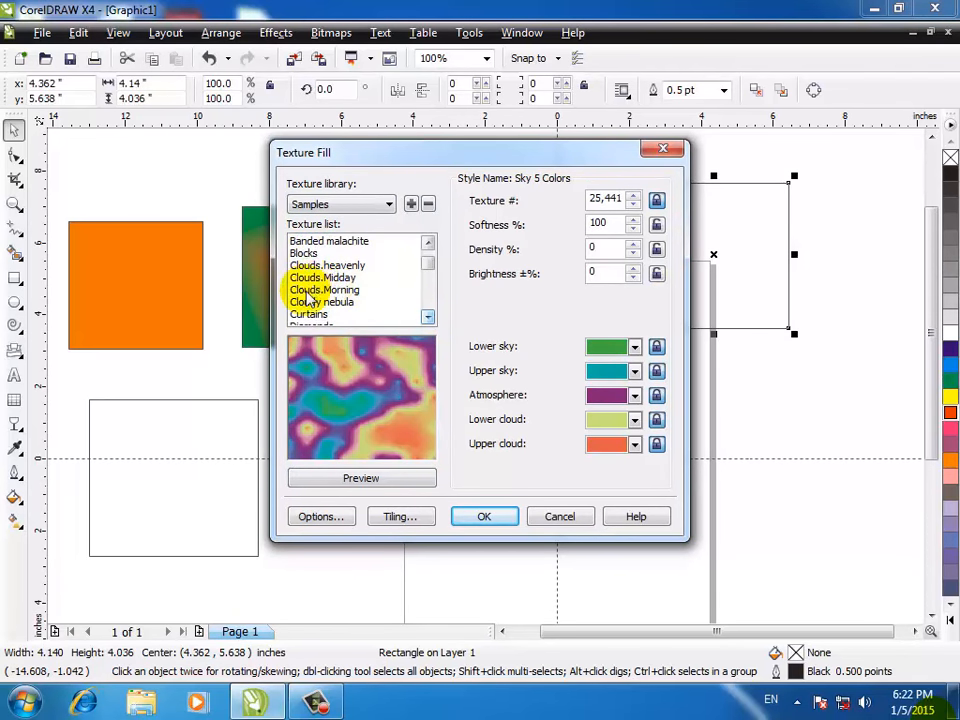
click(315, 289)
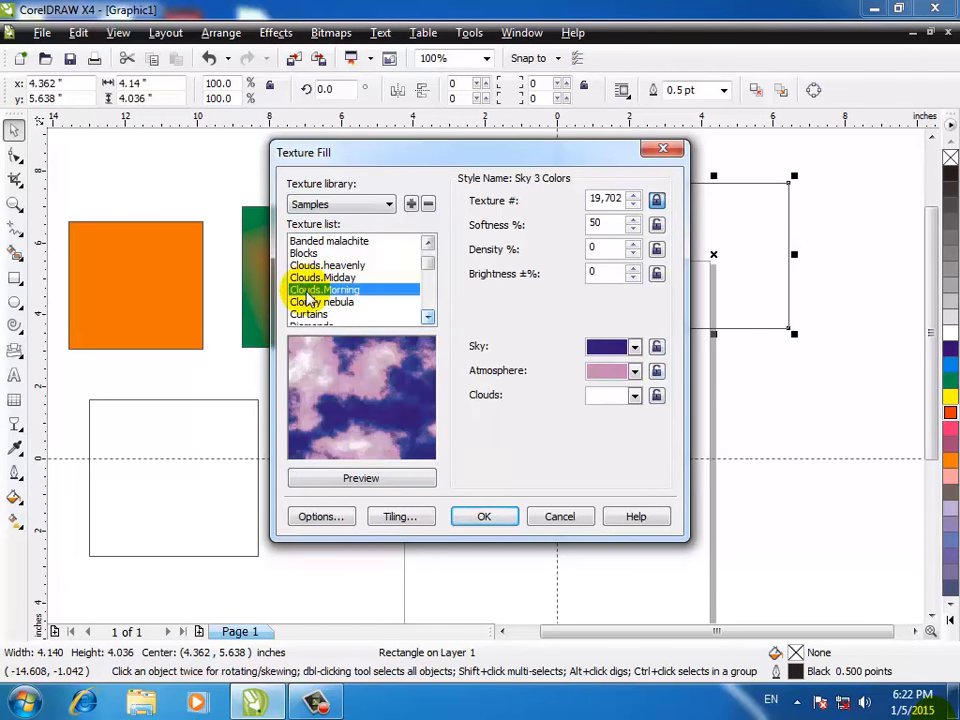
Step: Set the texture's sky to yellow, atmosphere to pink and clouds to blue, accepting the RGB warnings, and apply the fill
click(634, 347)
click(616, 398)
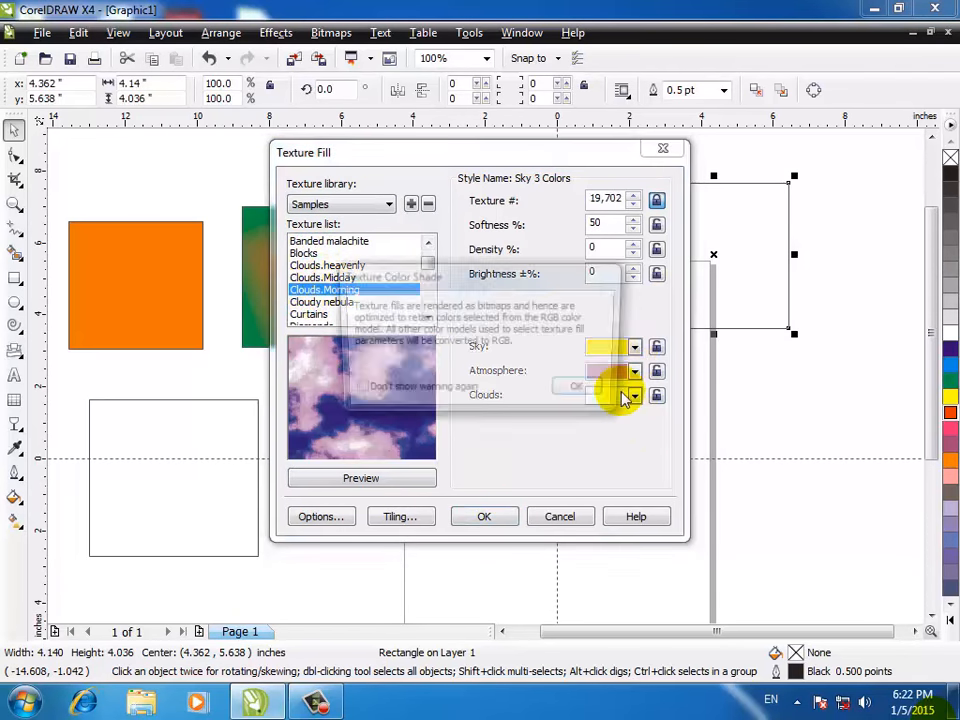
click(576, 398)
click(634, 371)
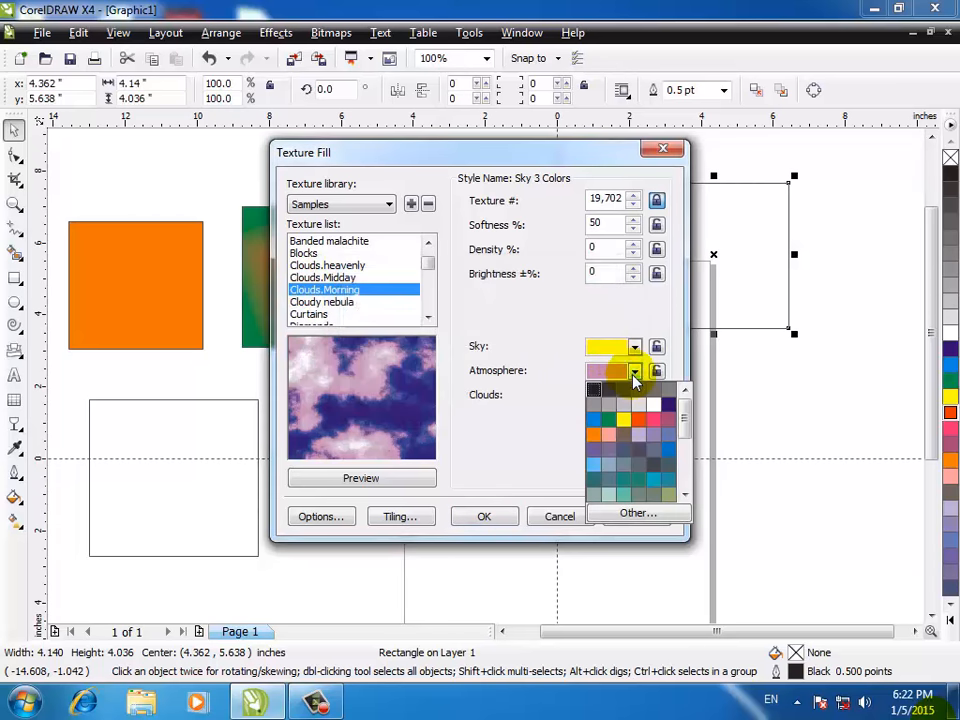
click(648, 415)
click(586, 391)
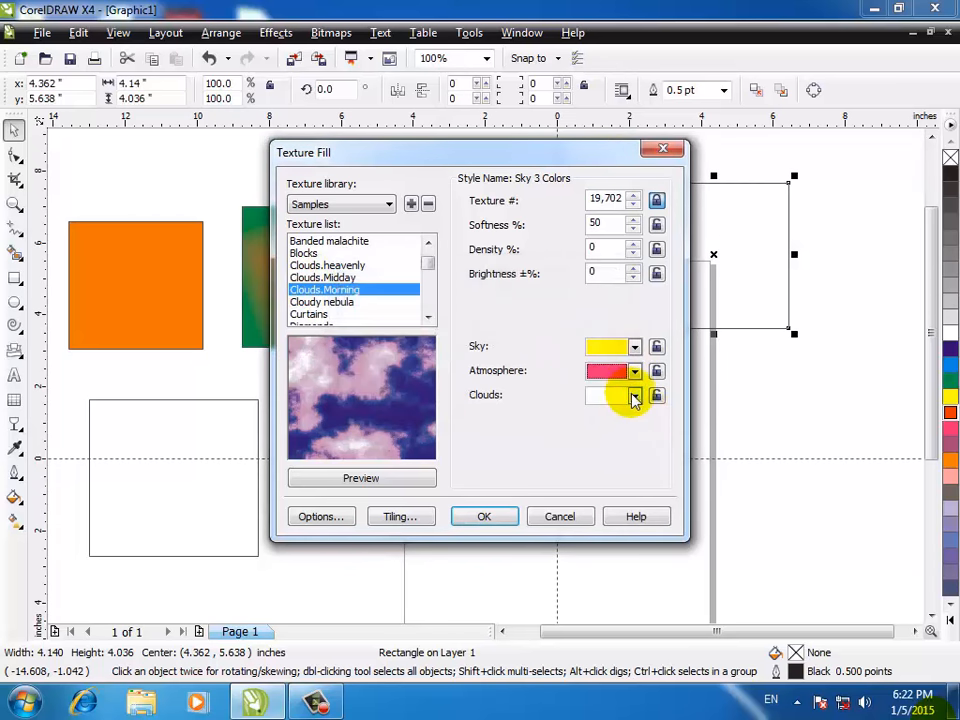
click(634, 396)
click(593, 487)
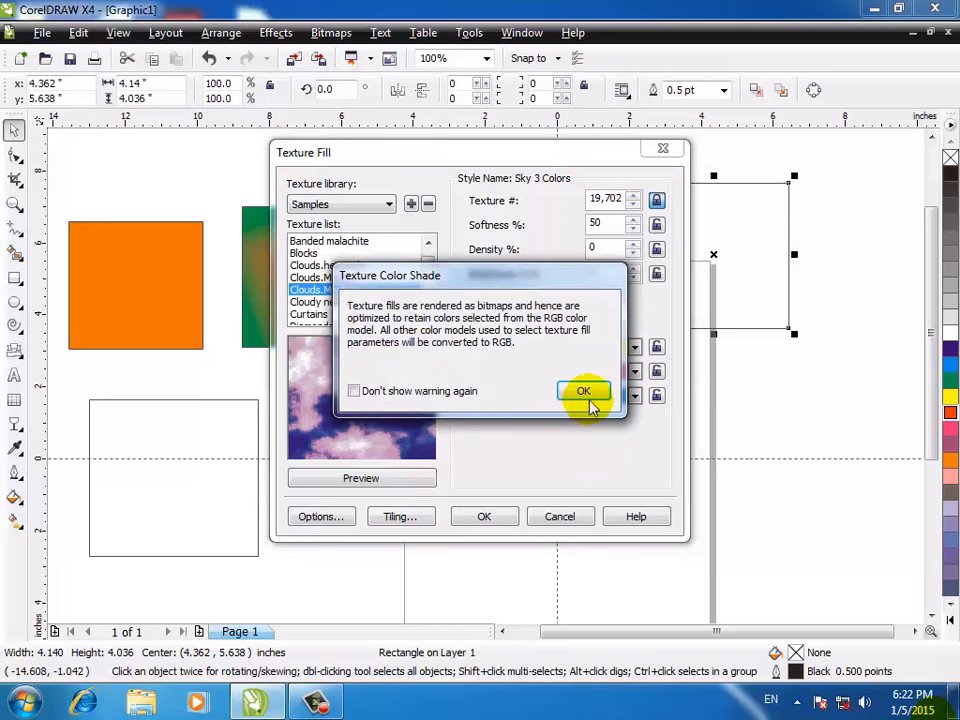
click(584, 392)
click(485, 522)
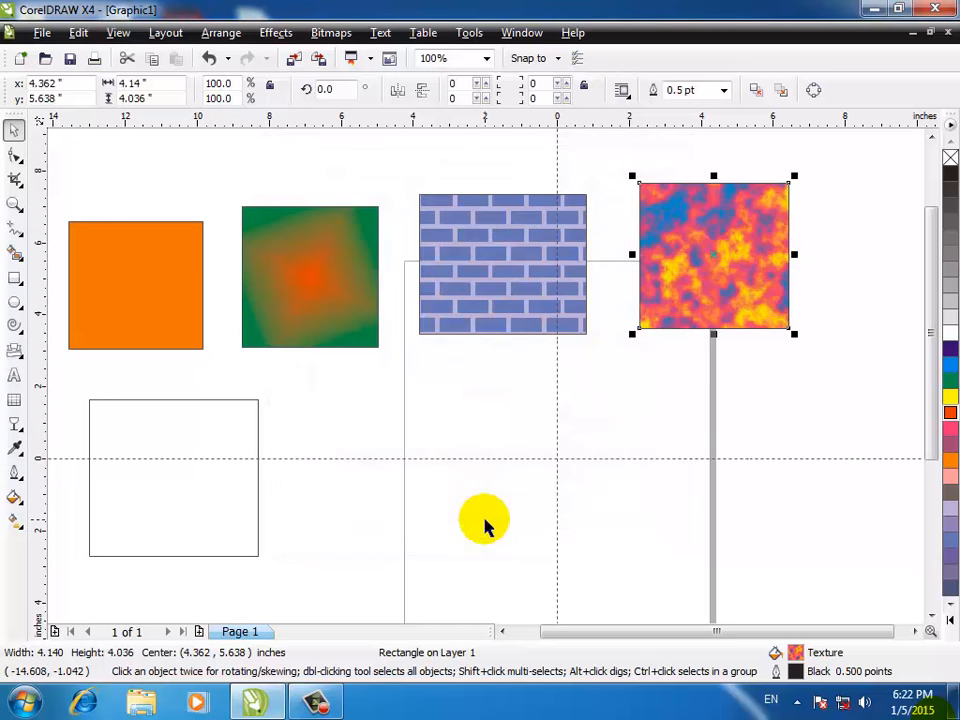
Step: Apply a PostScript fill to the empty rectangle in the lower row, previewing Birds and CircleGrid before settling on Bubbles
click(161, 401)
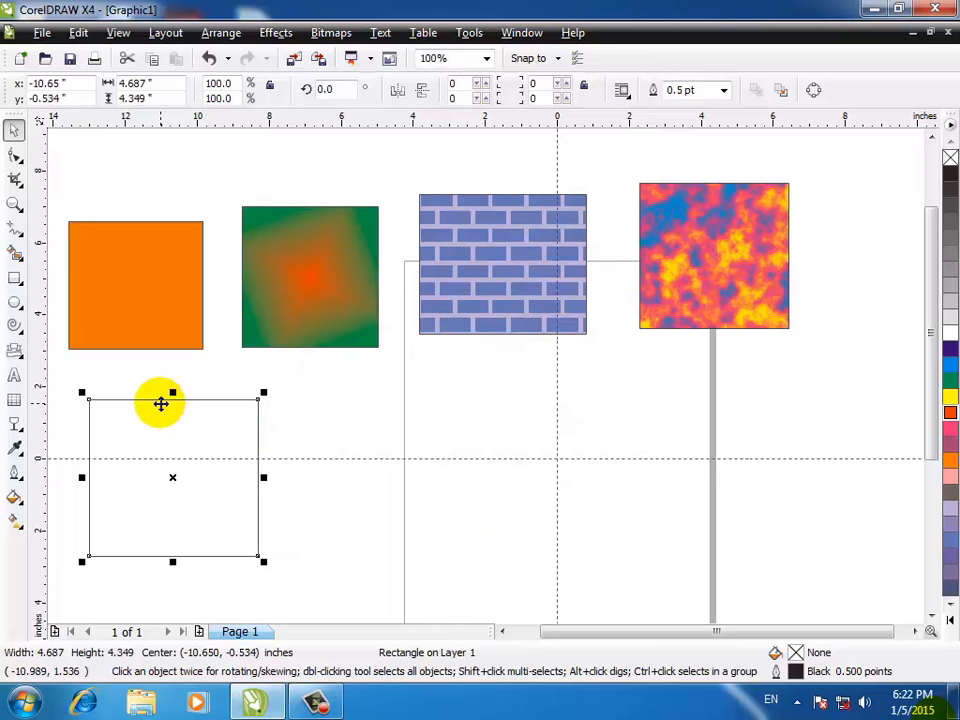
click(14, 497)
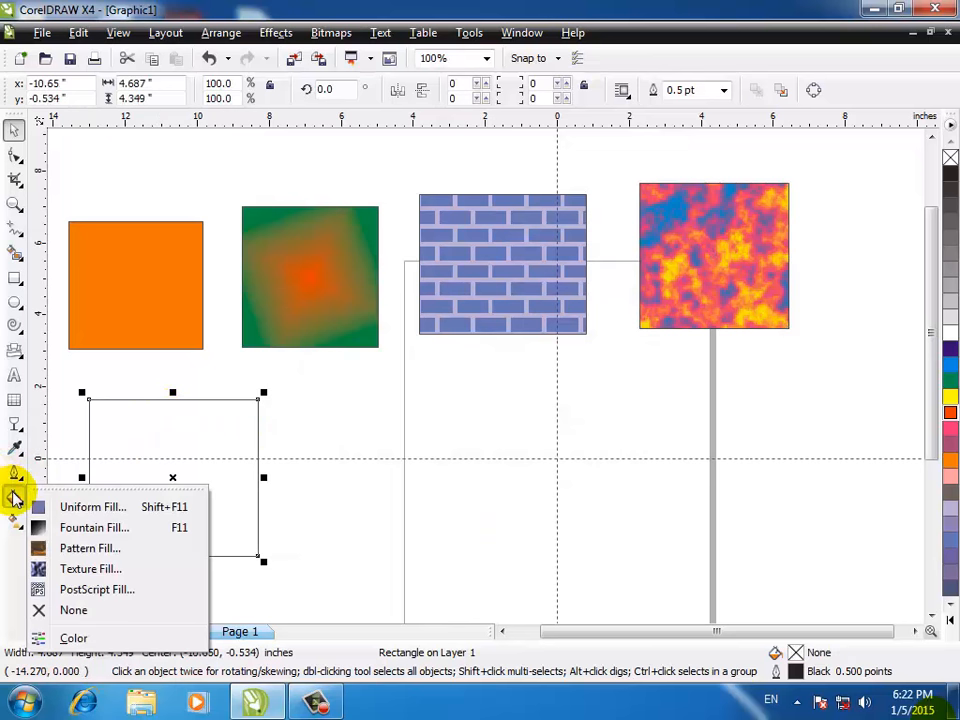
click(78, 592)
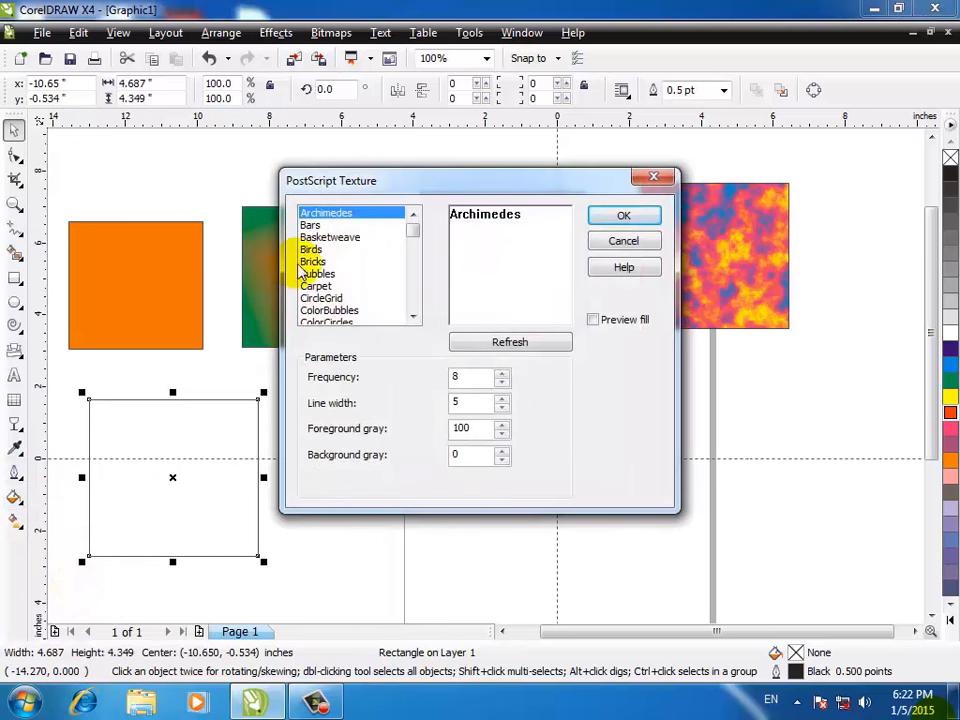
click(310, 249)
click(316, 273)
click(320, 298)
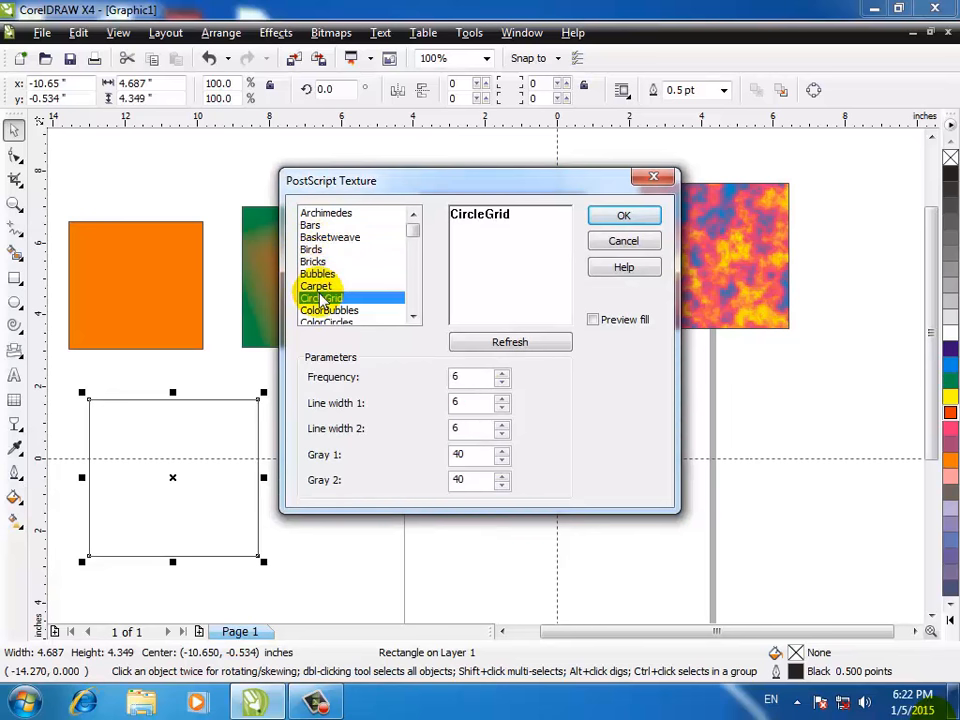
click(317, 274)
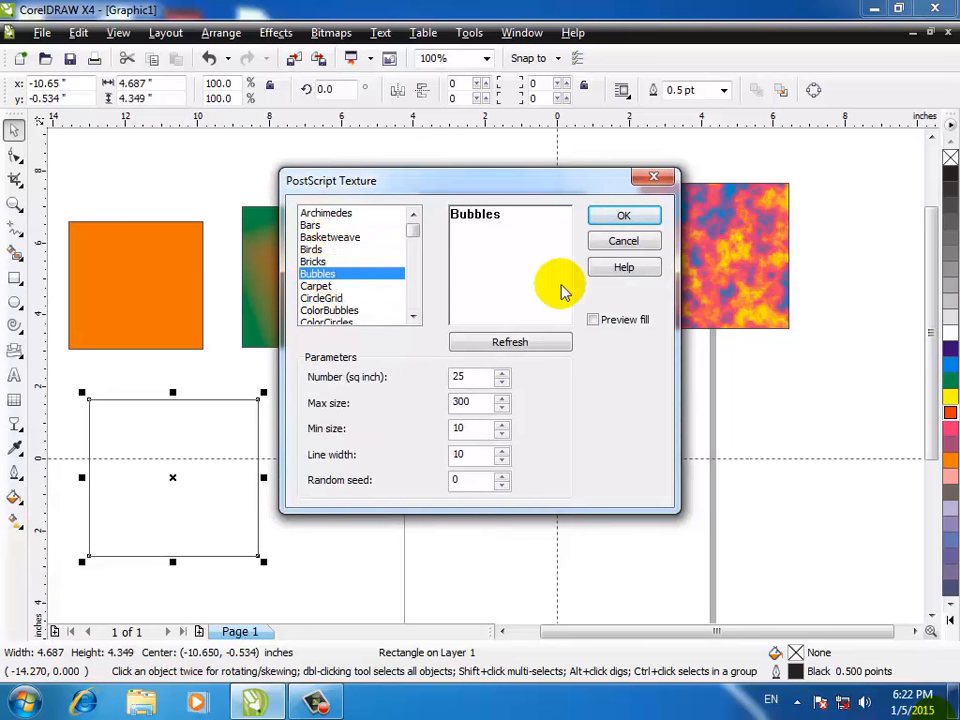
click(625, 216)
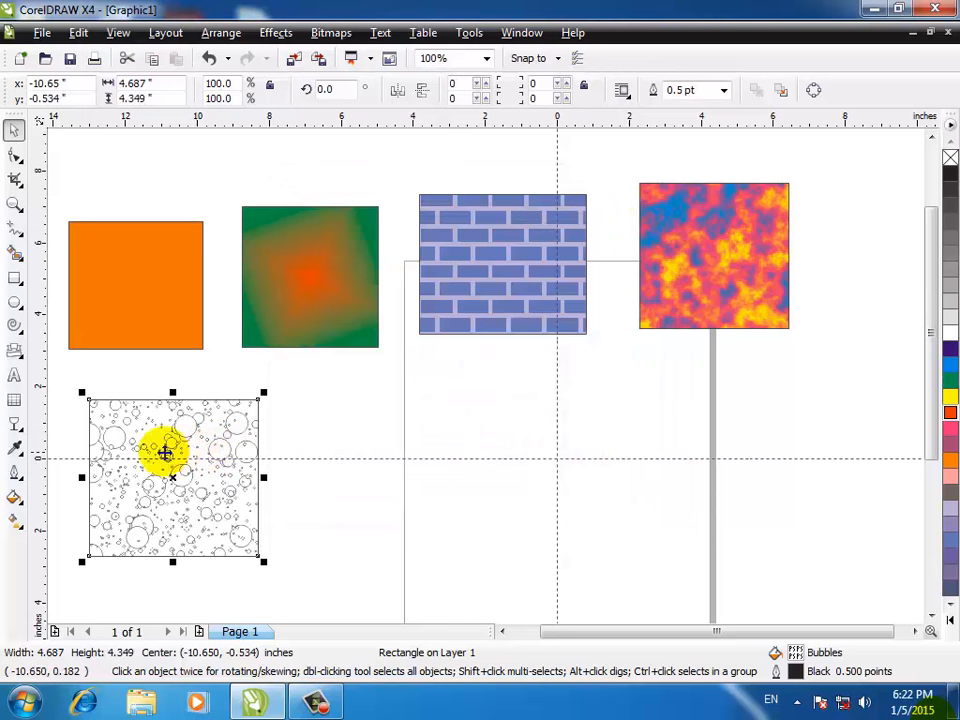
click(15, 498)
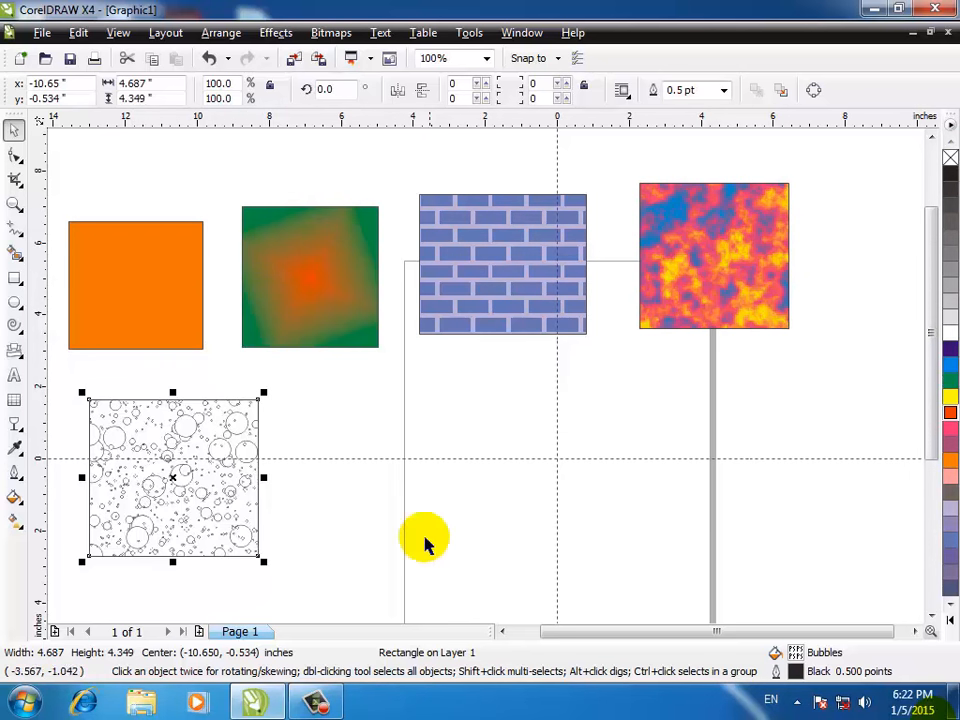
click(14, 497)
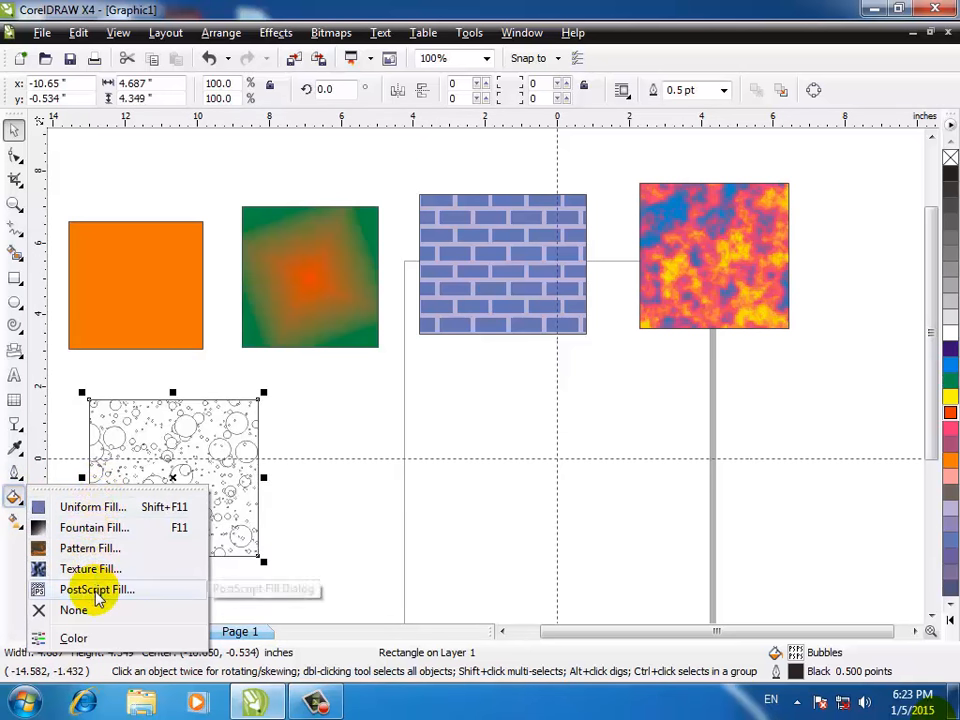
click(122, 175)
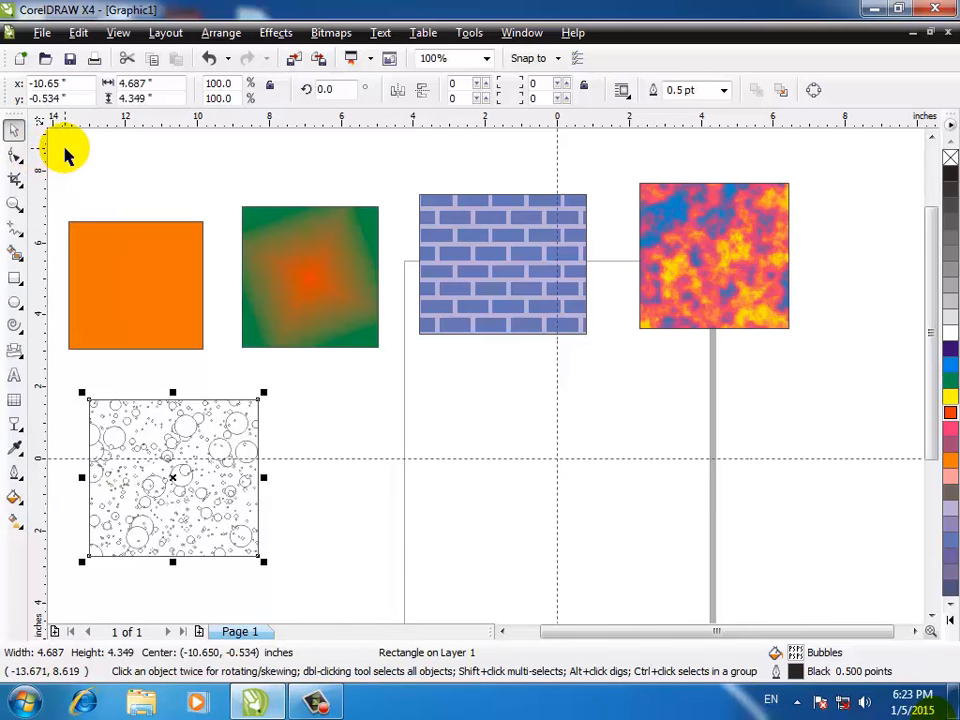
Step: Select all five filled rectangles and delete them
key(ctrl+a)
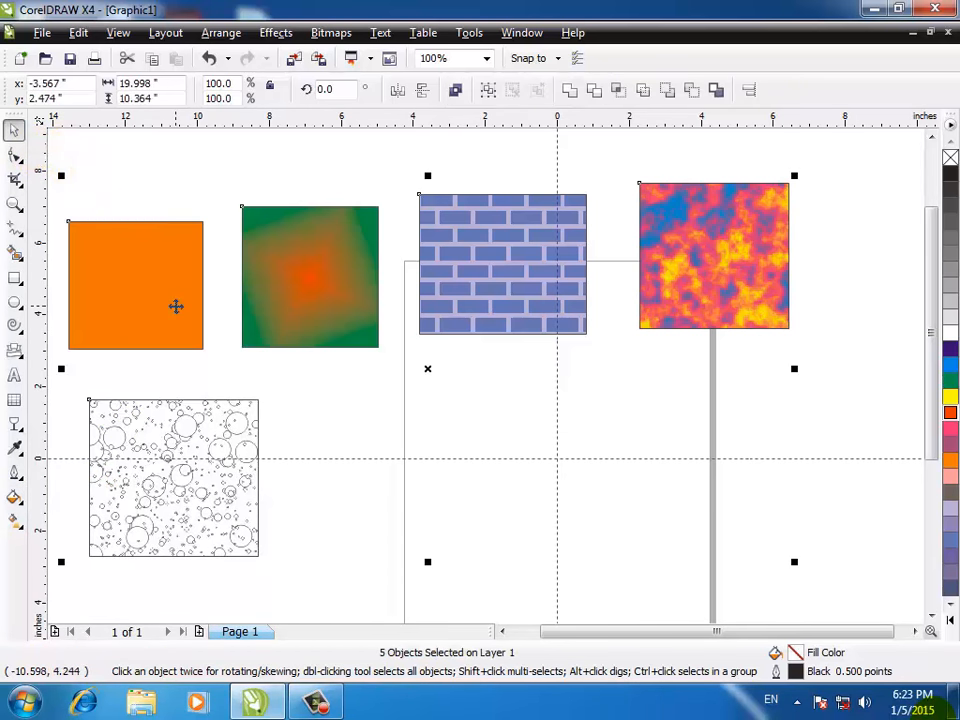
key(Delete)
click(315, 703)
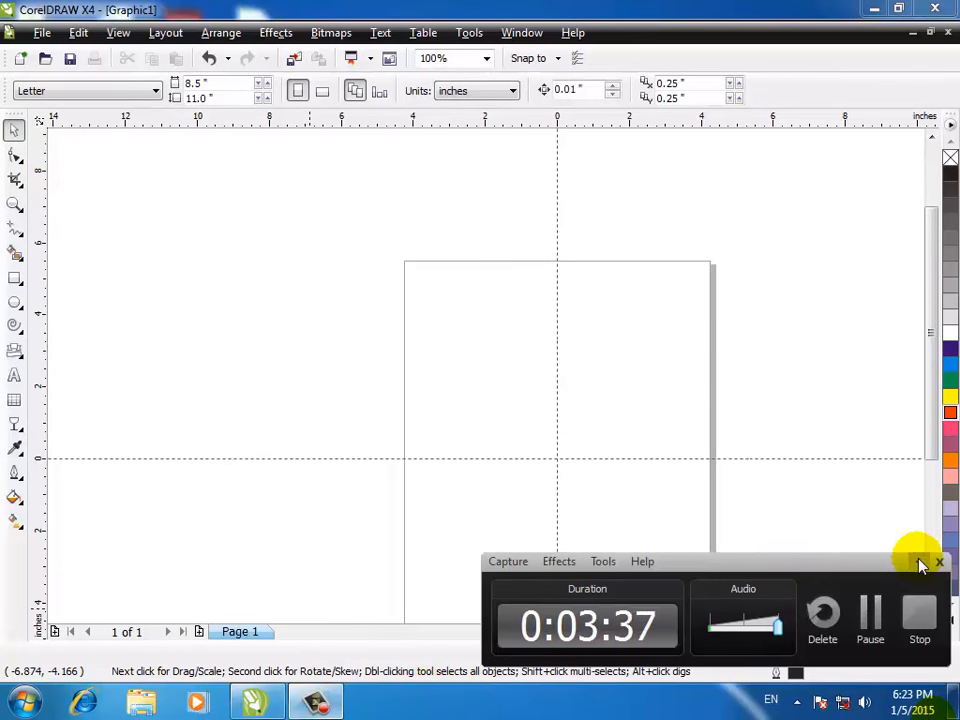
click(918, 559)
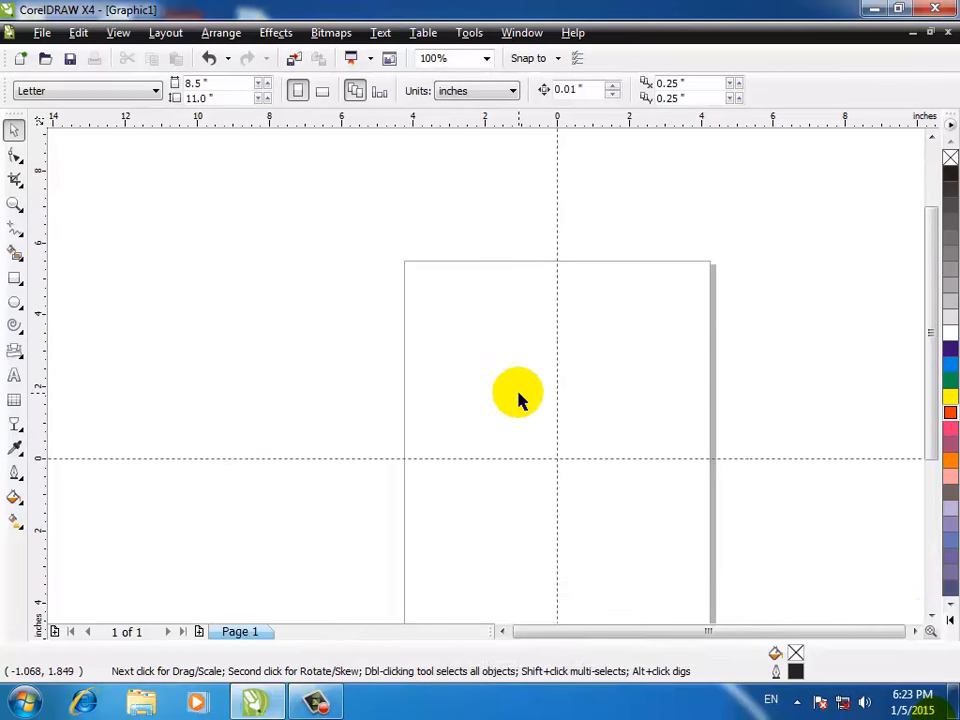